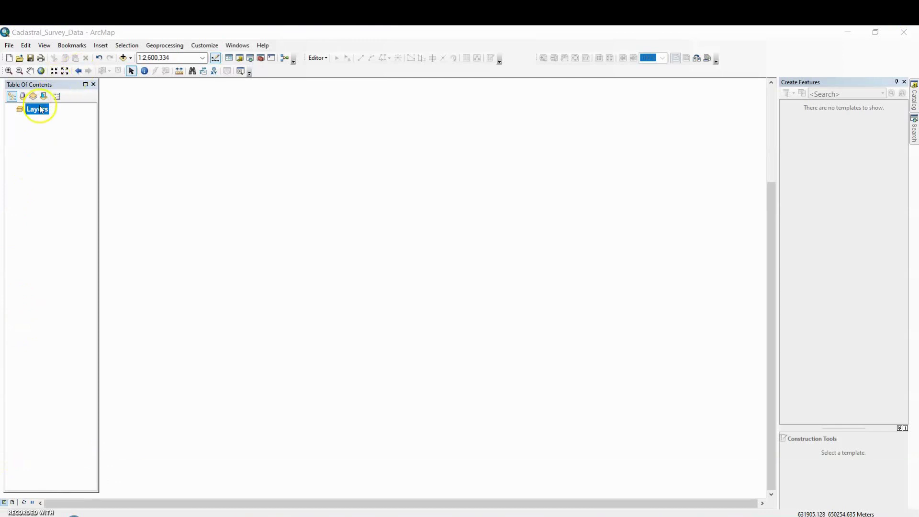
- Add the LKA_adm0.shp country shapefile from the LKA_adm folder to the map
left_click(130, 58)
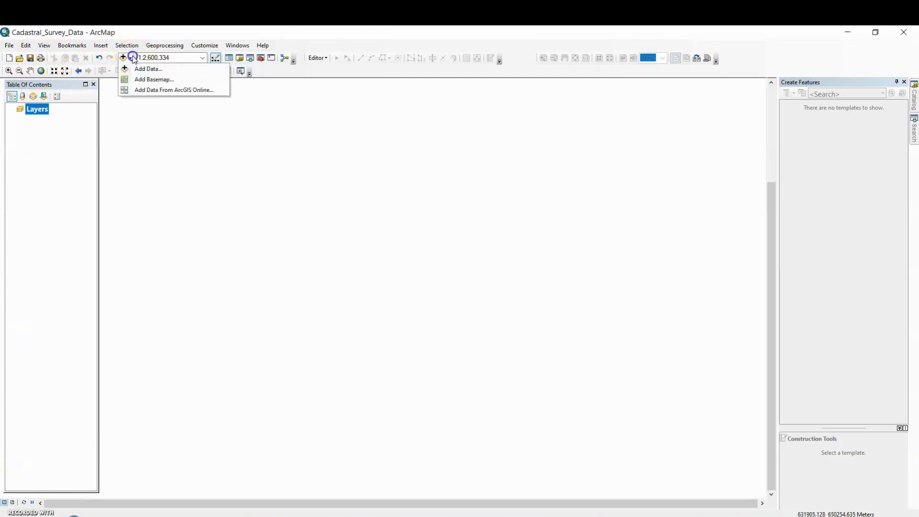
left_click(144, 69)
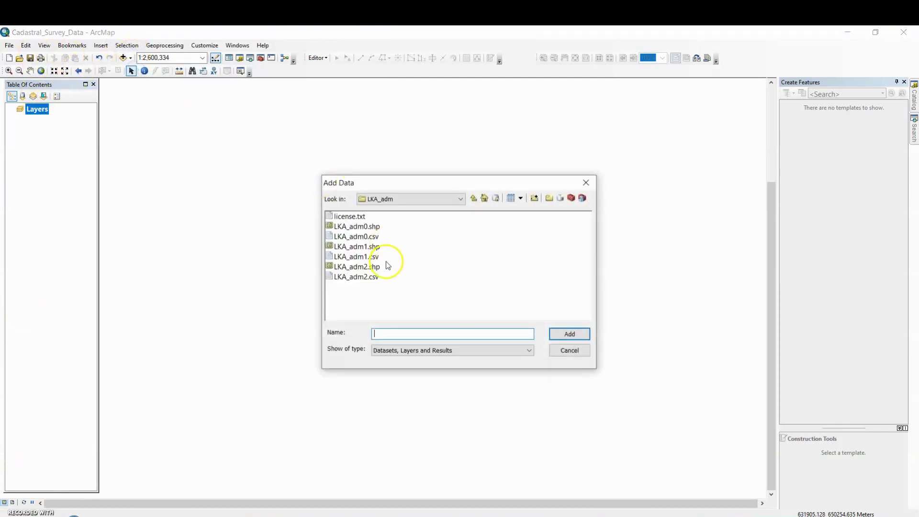
left_click(357, 227)
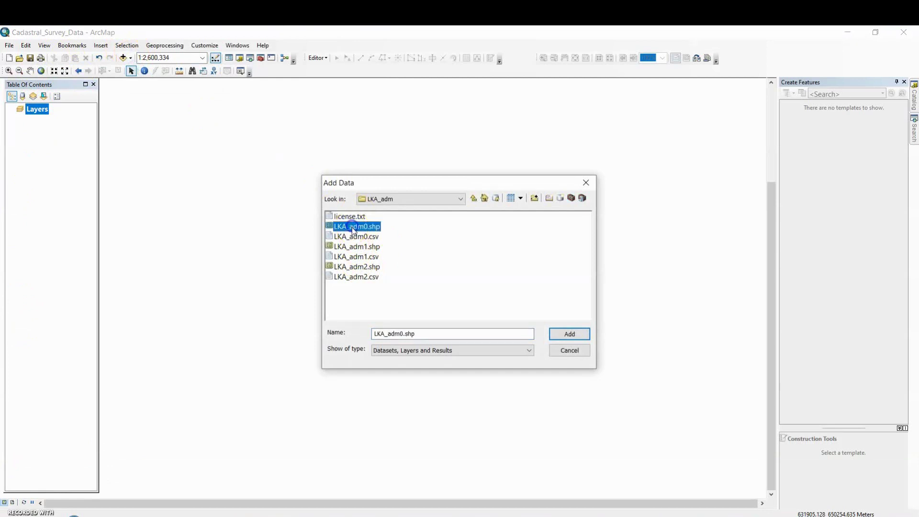
left_click(570, 334)
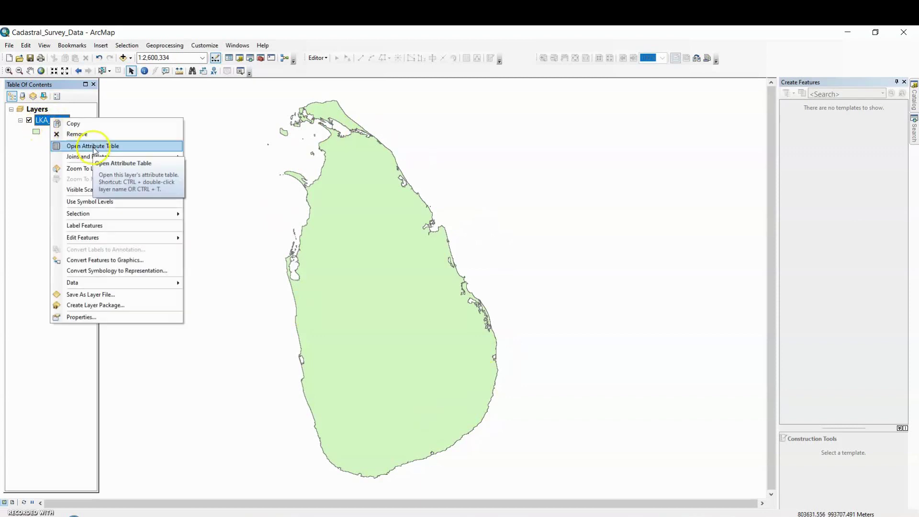
left_click(105, 147)
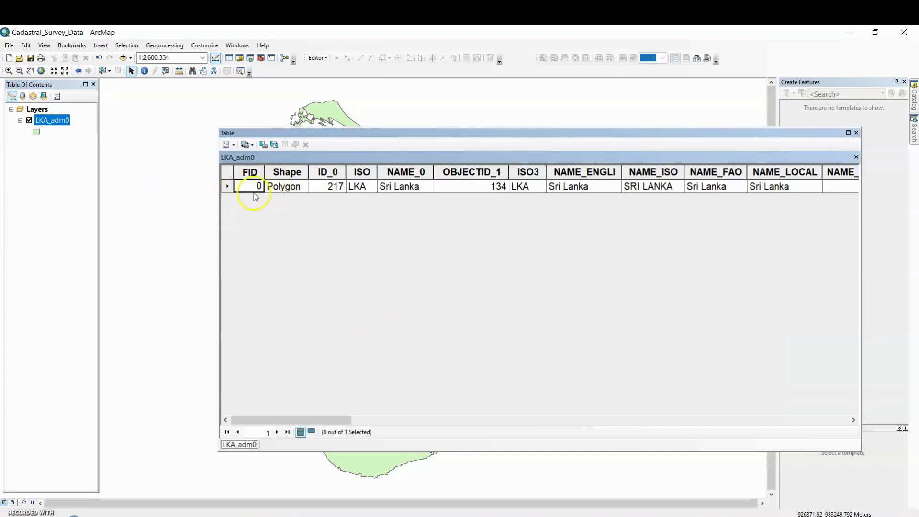
left_click(286, 185)
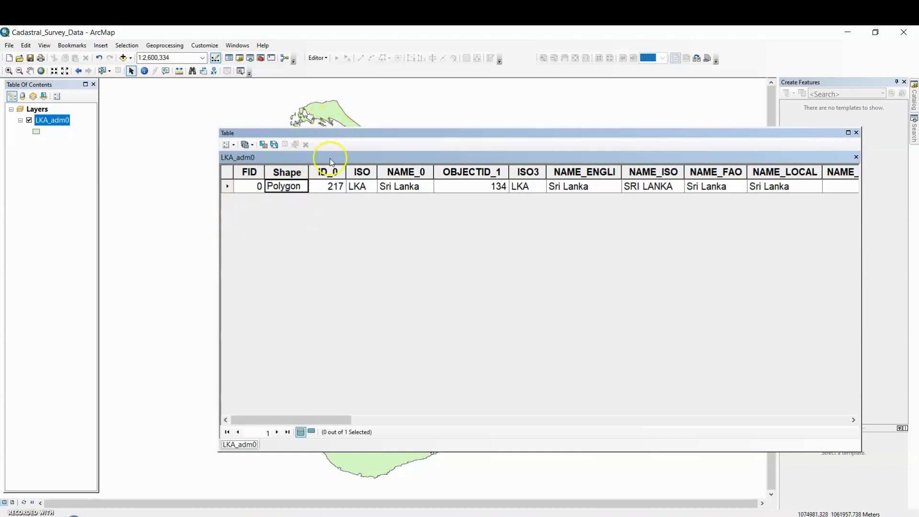
left_click(325, 186)
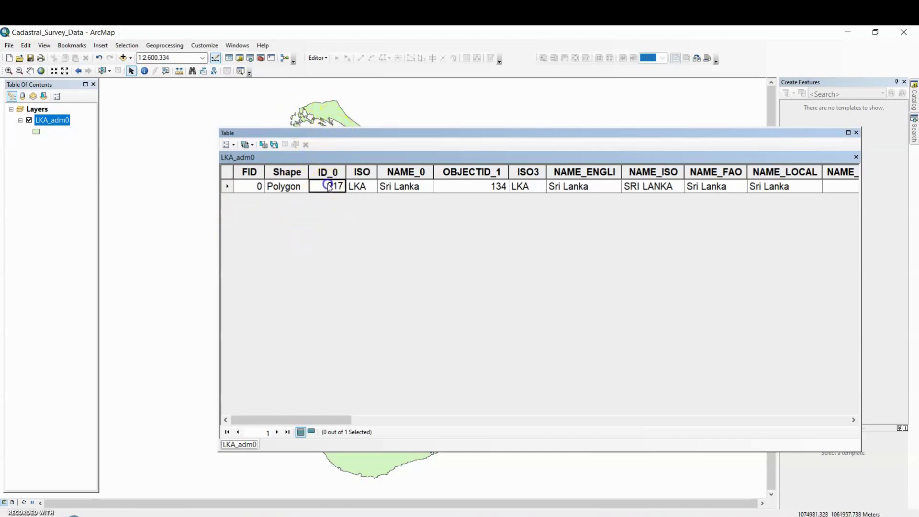
left_click(369, 187)
left_click(407, 186)
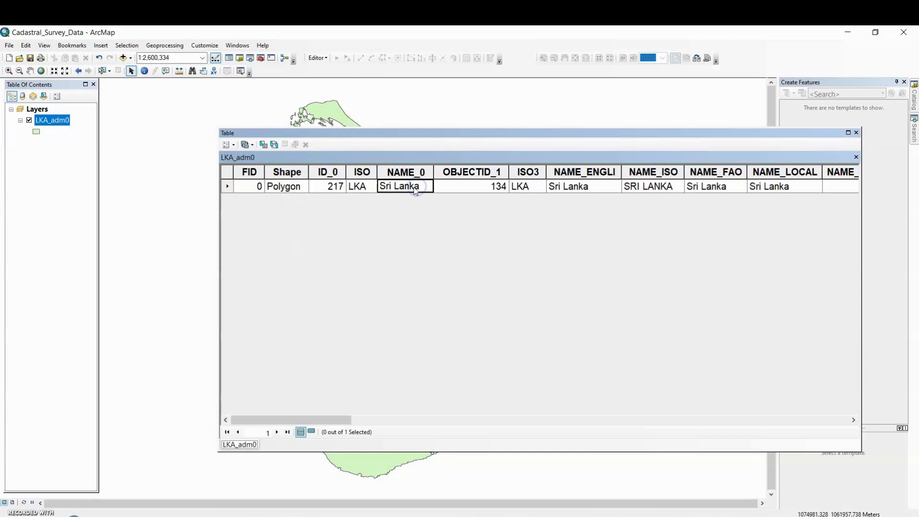
left_click(454, 187)
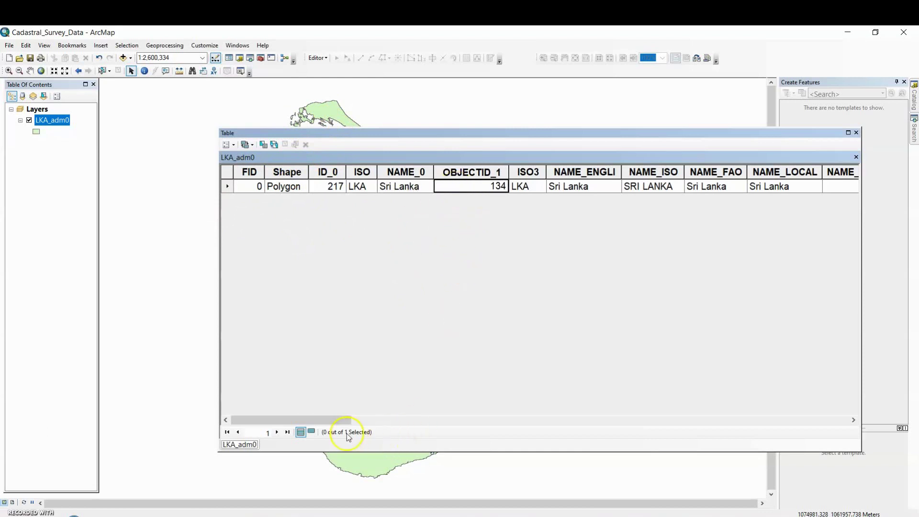
left_click_drag(333, 424, 568, 378)
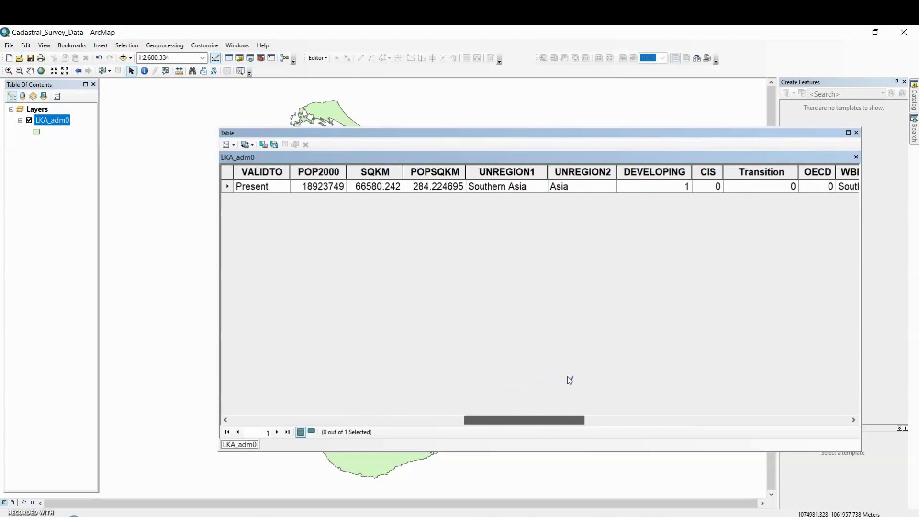
left_click_drag(570, 380, 849, 366)
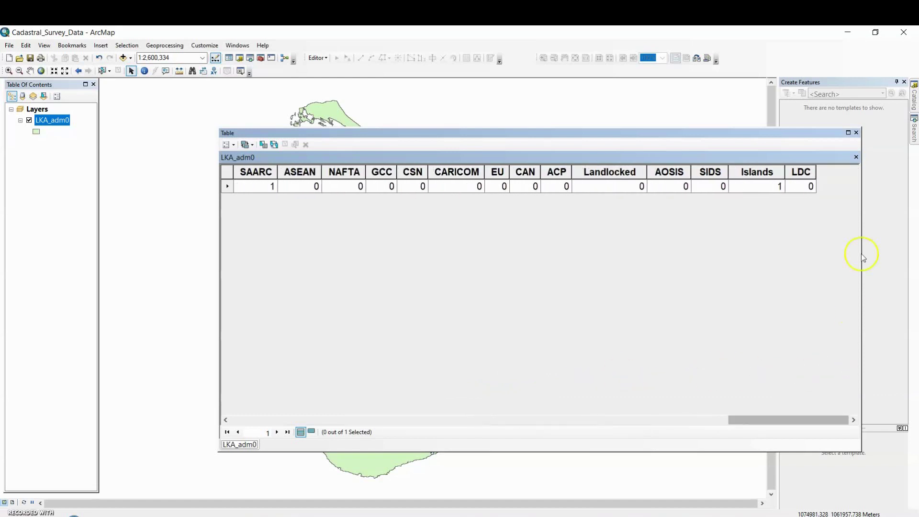
left_click(857, 133)
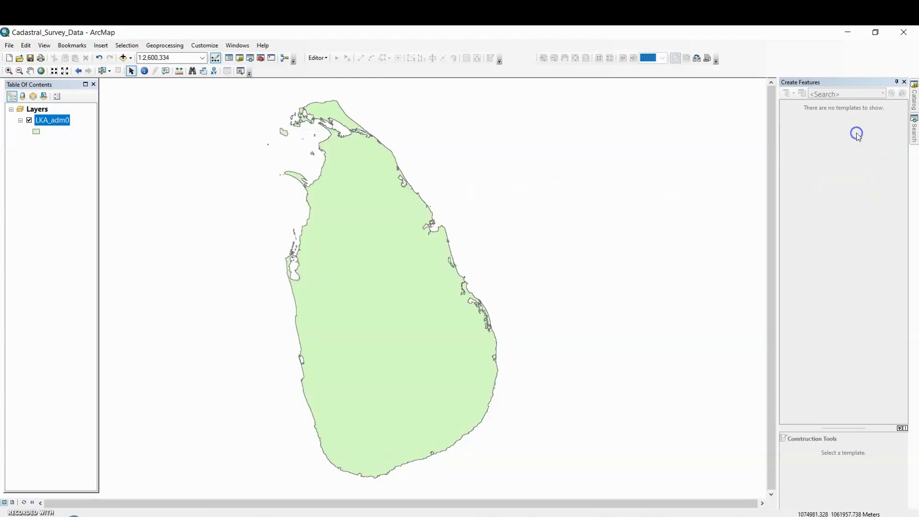
- Add the LKA_adm1.shp district shapefile to the map
left_click(129, 58)
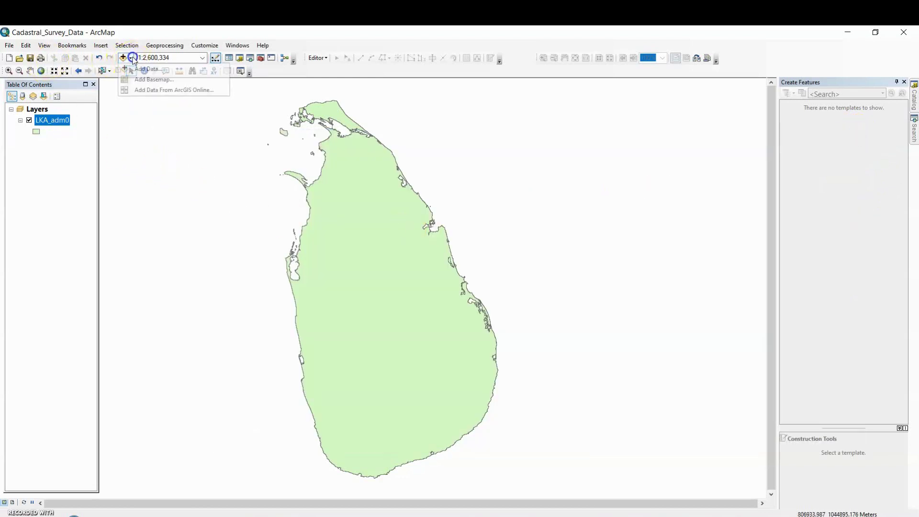
left_click(140, 67)
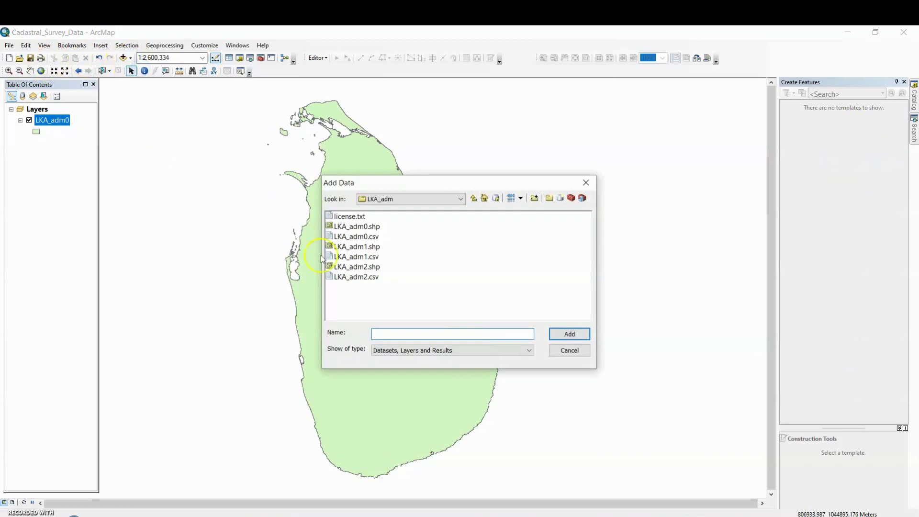
left_click(357, 246)
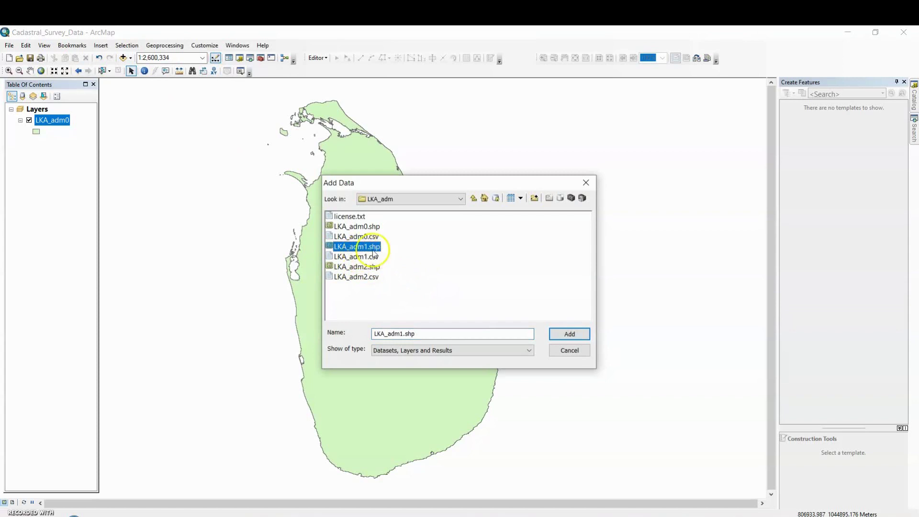
left_click(569, 336)
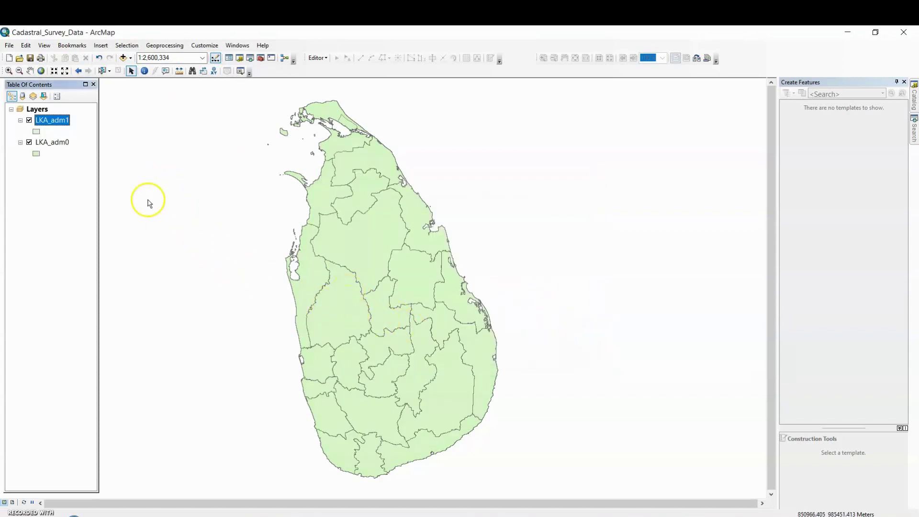
- Keep the LKA_adm1 layer name unchanged, and toggle the LKA_adm0 layer off and back on
left_click(43, 121)
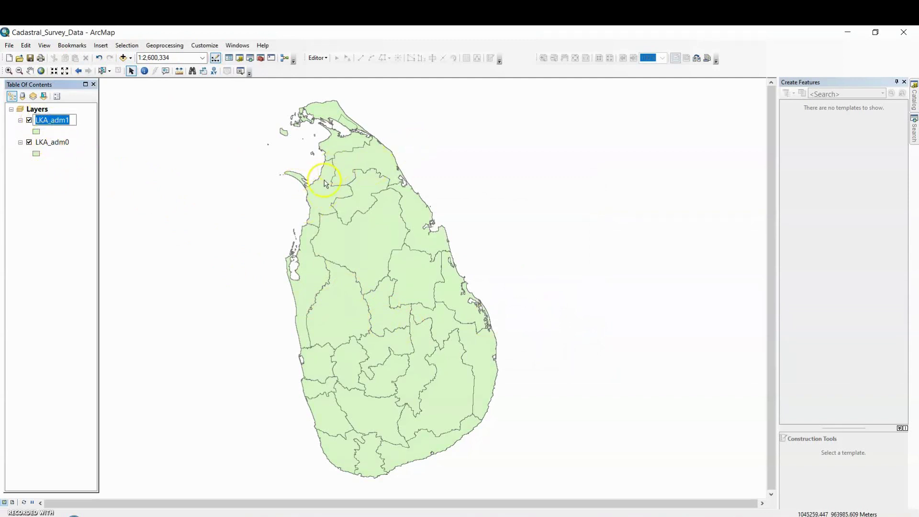
key("Return")
left_click(29, 142)
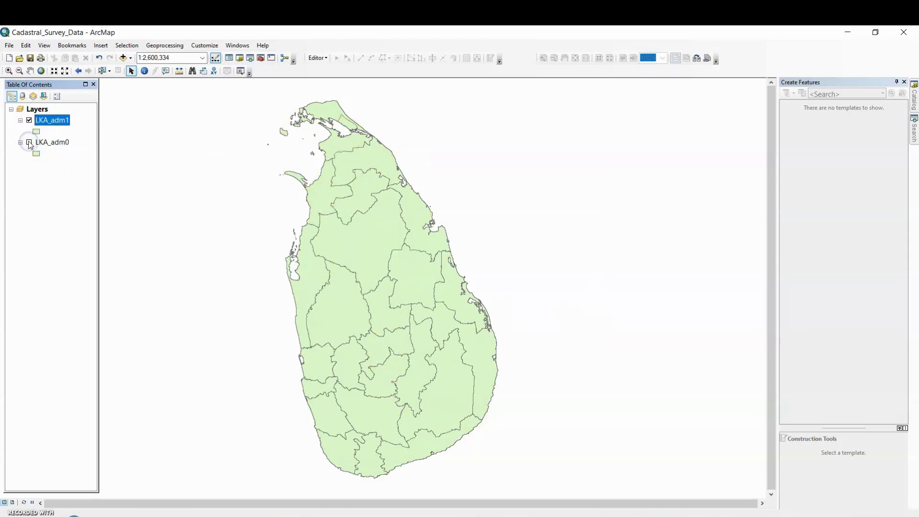
left_click(29, 143)
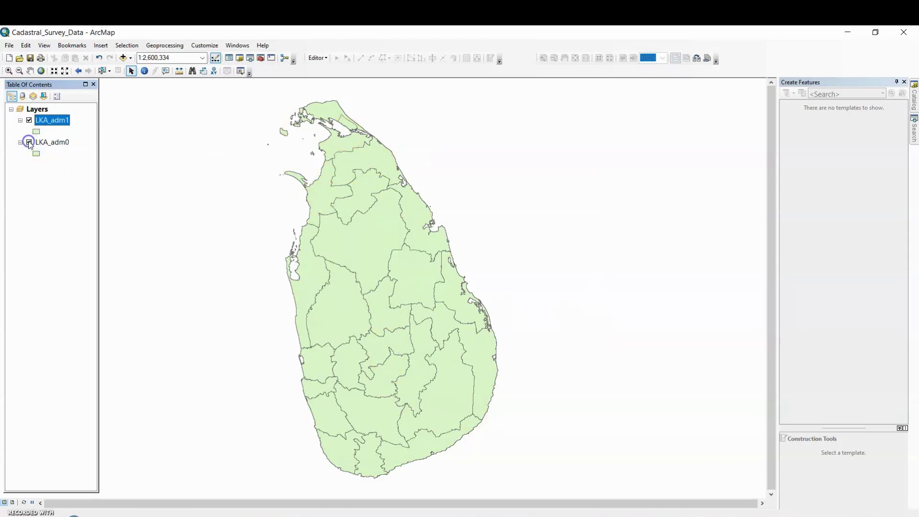
right_click(46, 122)
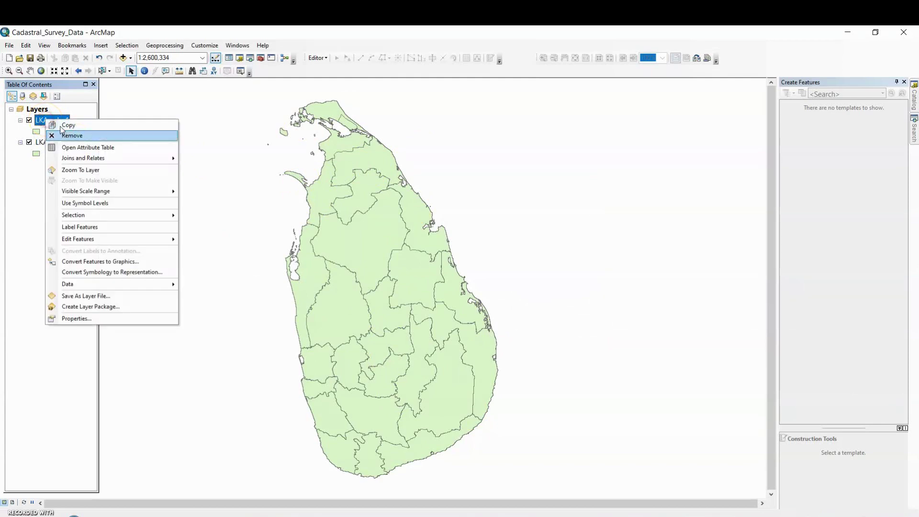
left_click(84, 148)
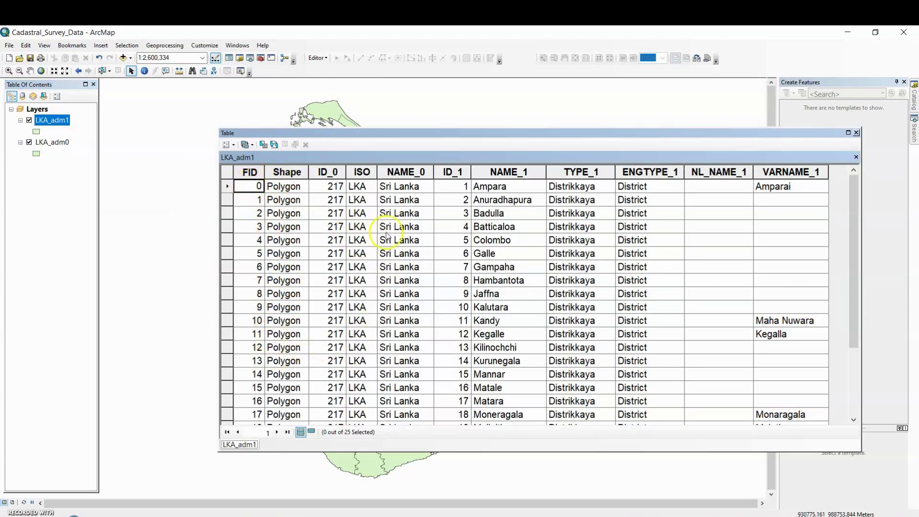
left_click(401, 176)
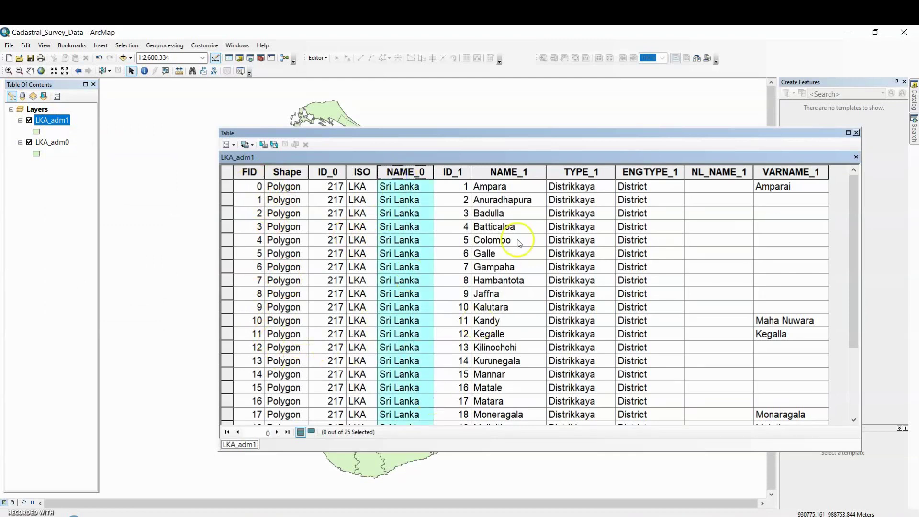
left_click(515, 174)
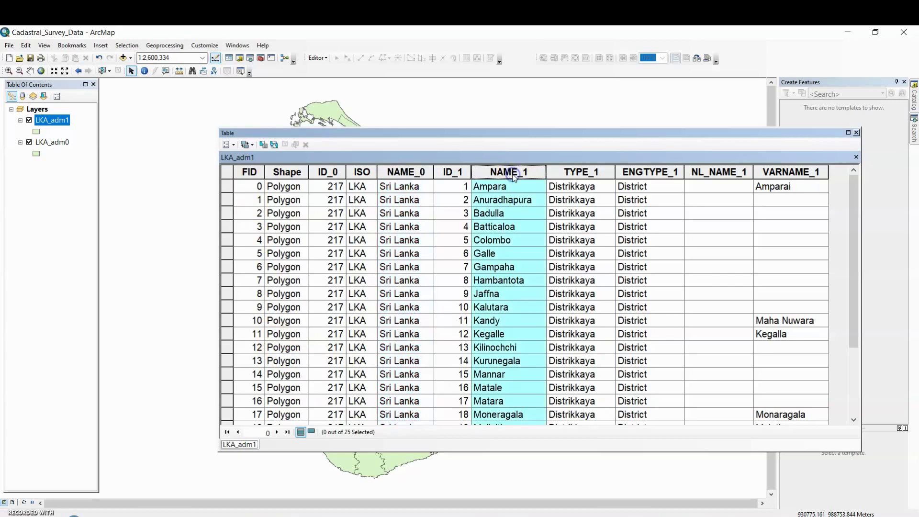
left_click(585, 174)
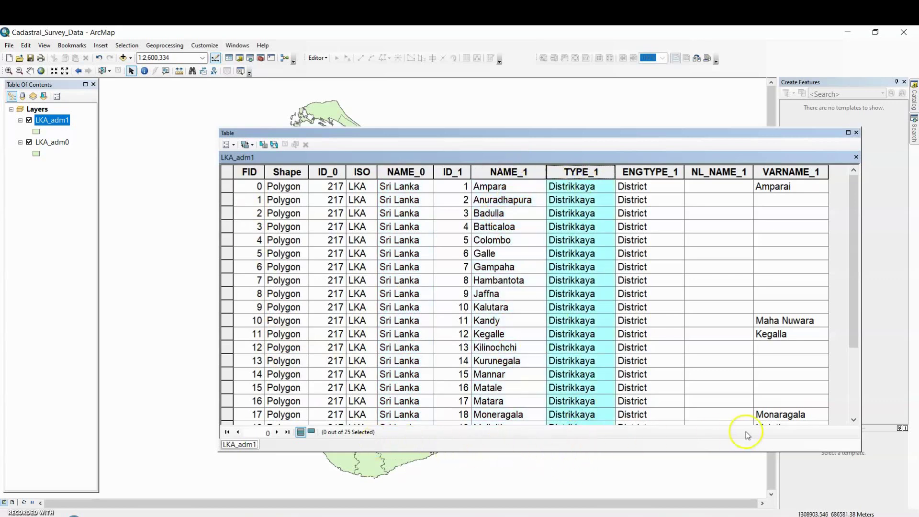
left_click(572, 187)
left_click(642, 172)
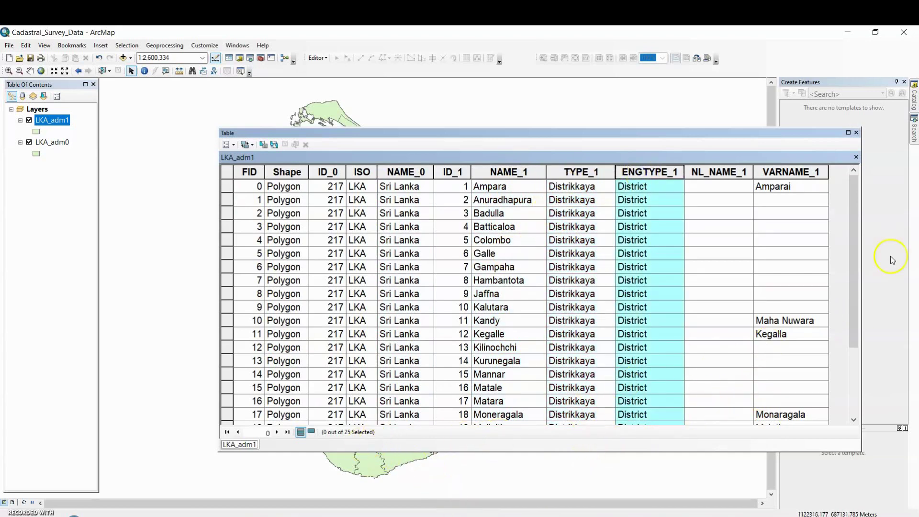
left_click_drag(854, 307, 825, 225)
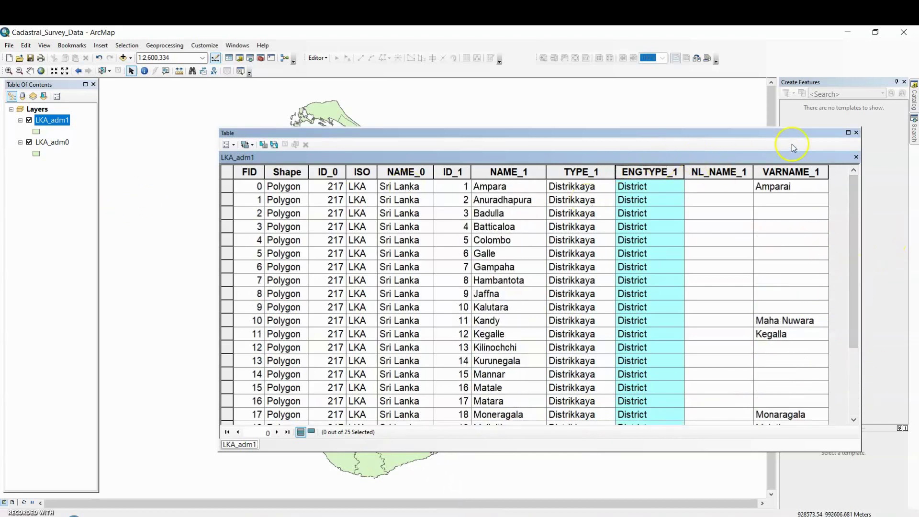
left_click(856, 132)
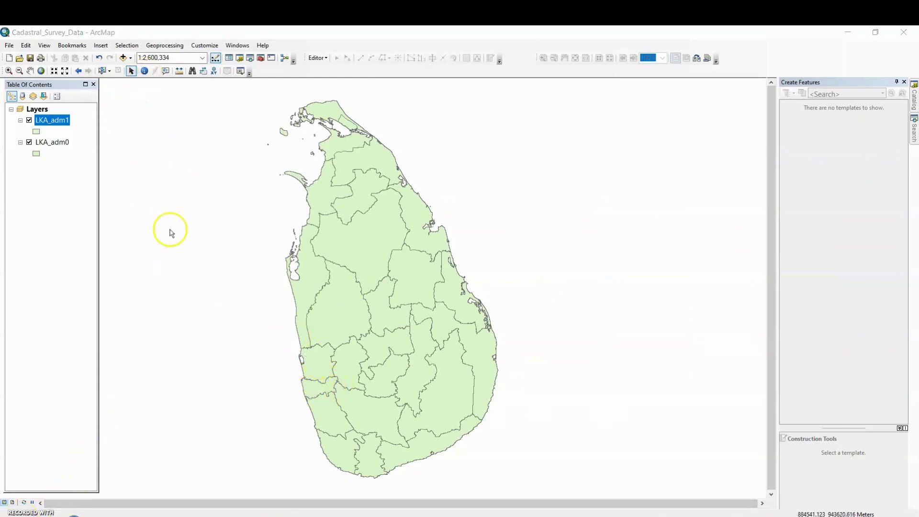
- Identify the Colombo district on the west coast and view its attributes
left_click(144, 72)
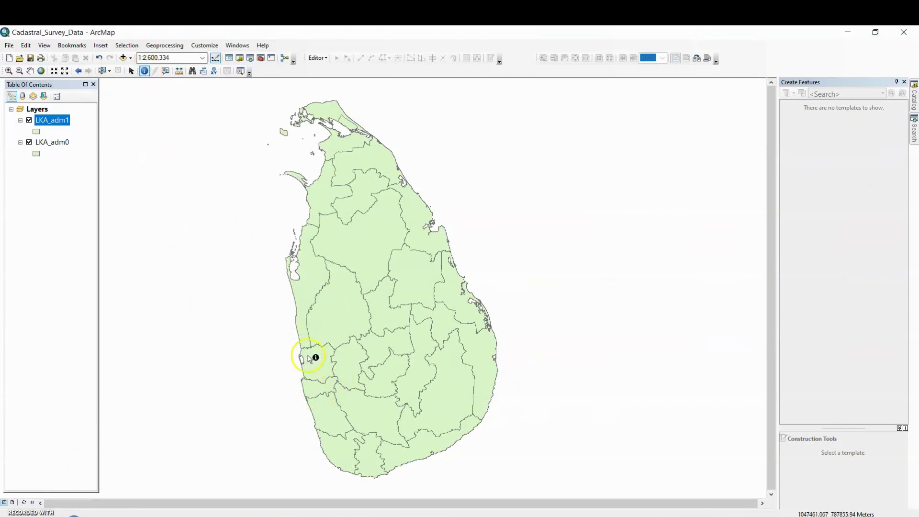
left_click(314, 389)
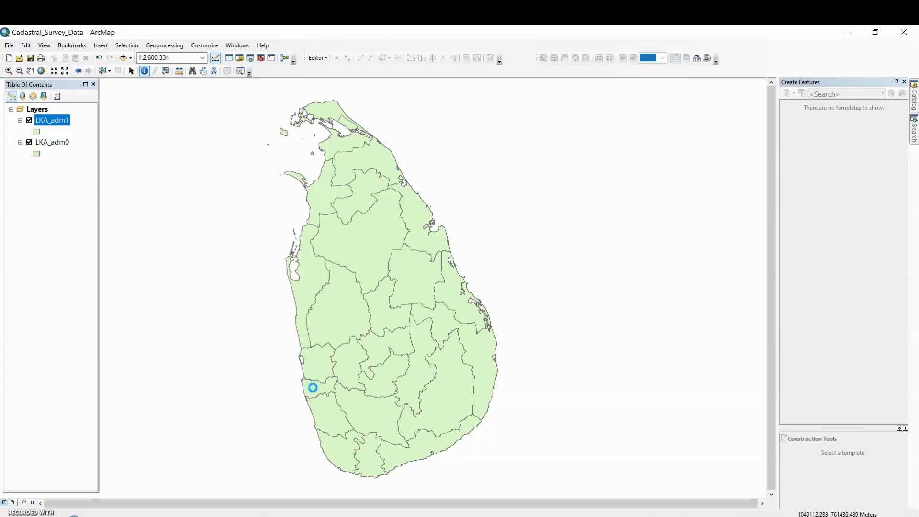
left_click(329, 382)
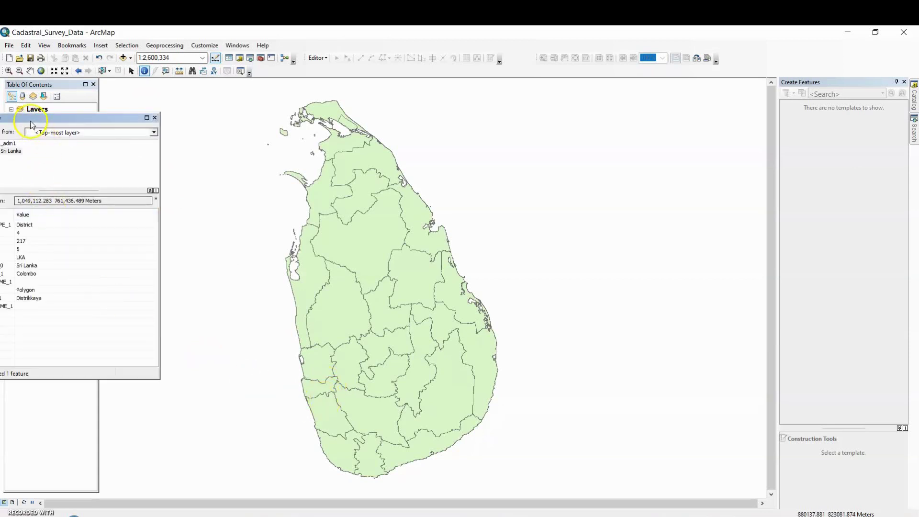
left_click_drag(49, 118, 117, 111)
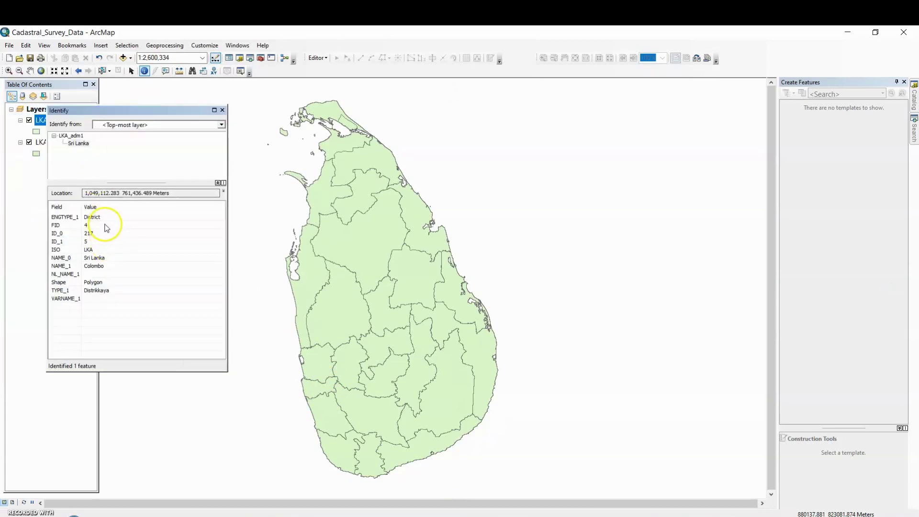
left_click(108, 265)
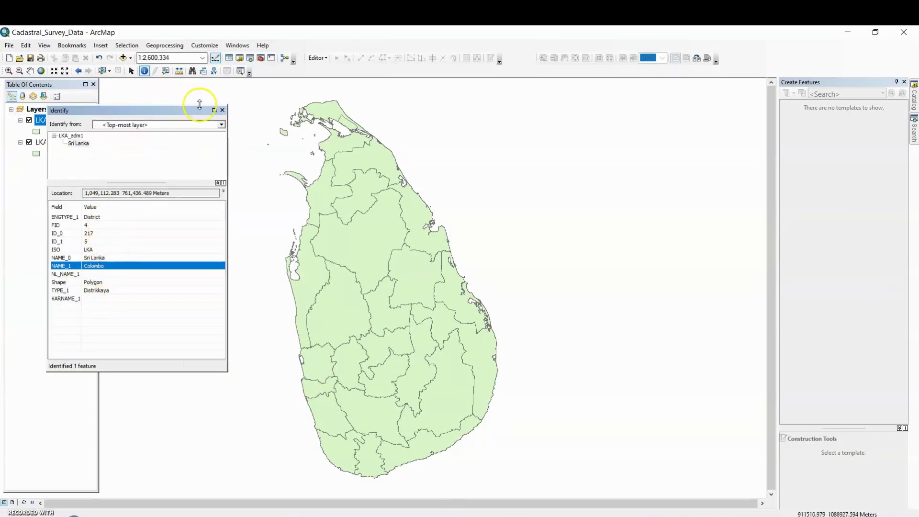
- Identify Kalutara, then close the results and return to the Select Elements tool
left_click(332, 416)
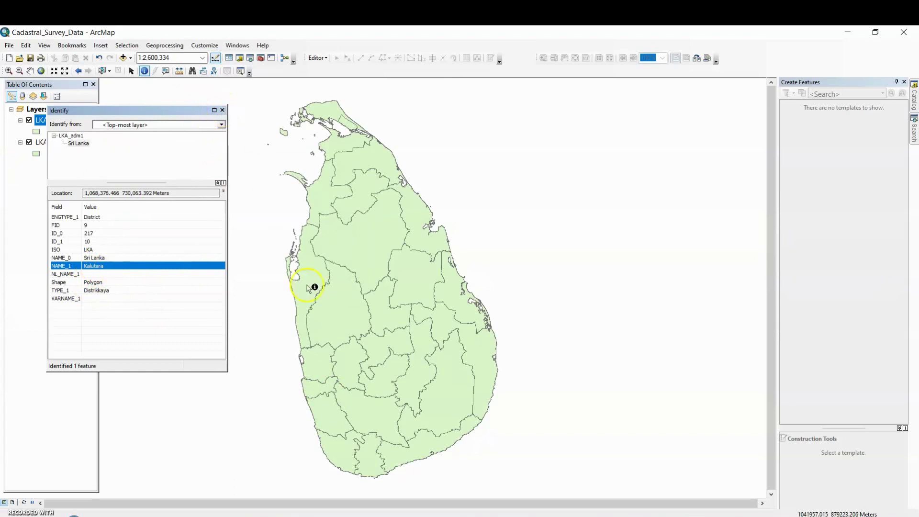
left_click(222, 110)
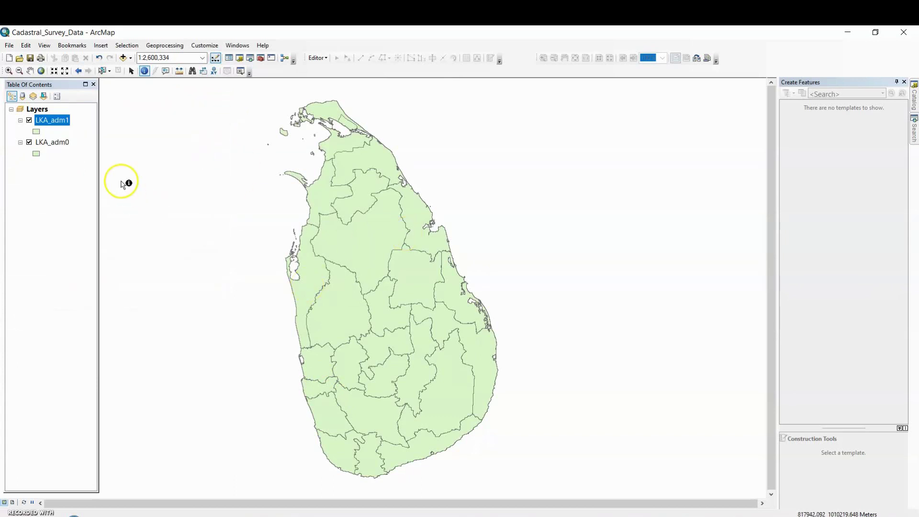
left_click(131, 70)
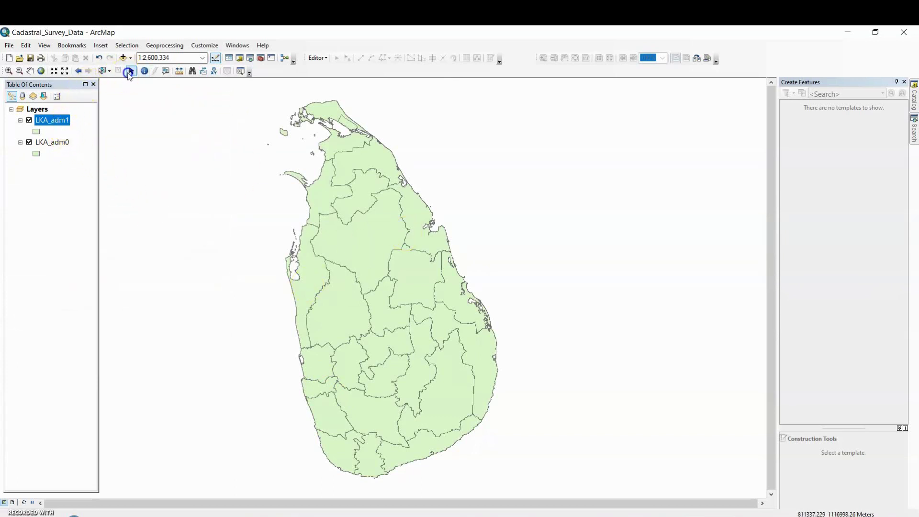
- Open the LKA_adm1 attribute table and select the Colombo record
right_click(54, 120)
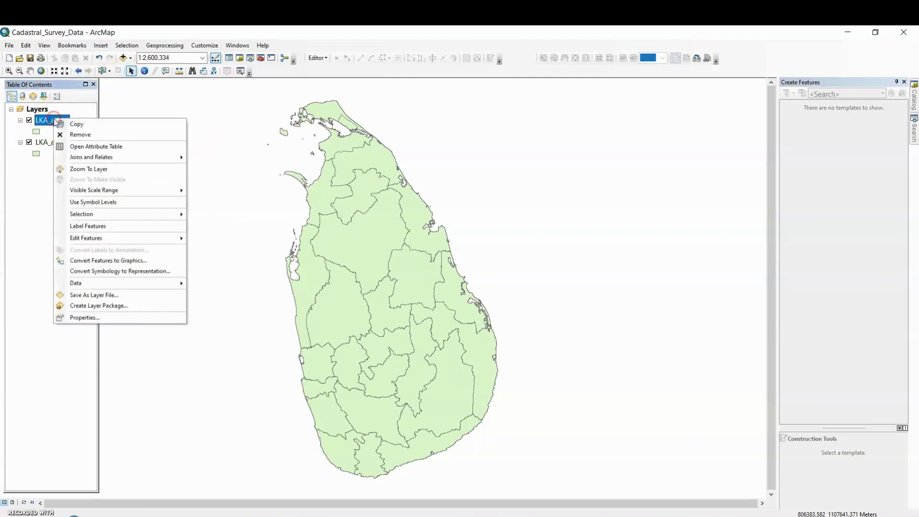
left_click(79, 146)
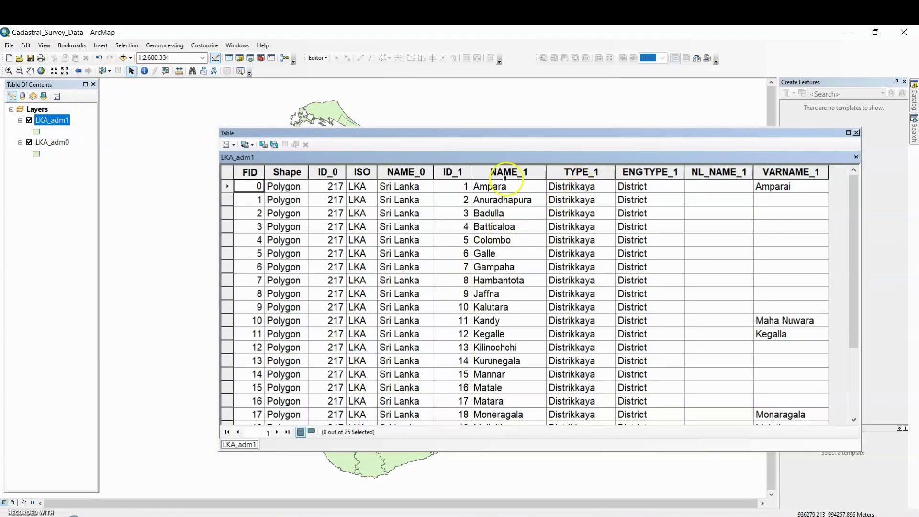
scroll(496, 271, "down", 3)
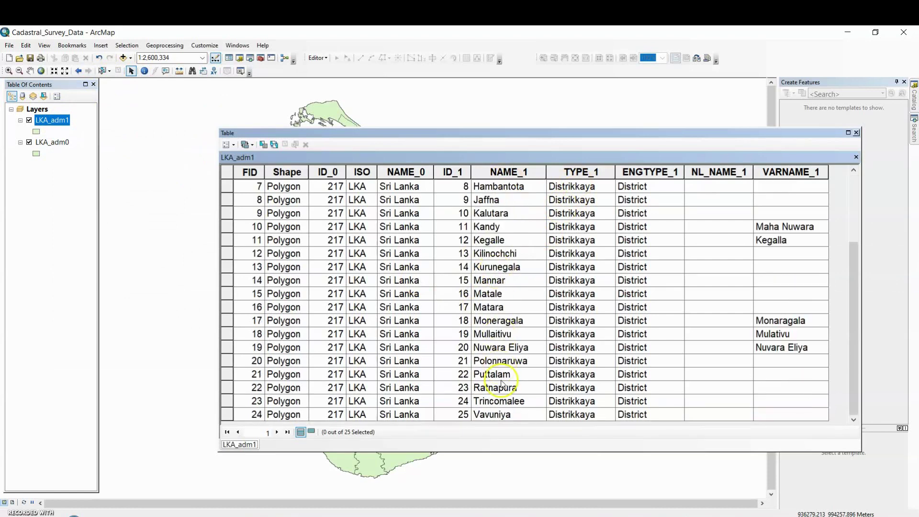
left_click_drag(856, 364, 834, 264)
left_click(484, 244)
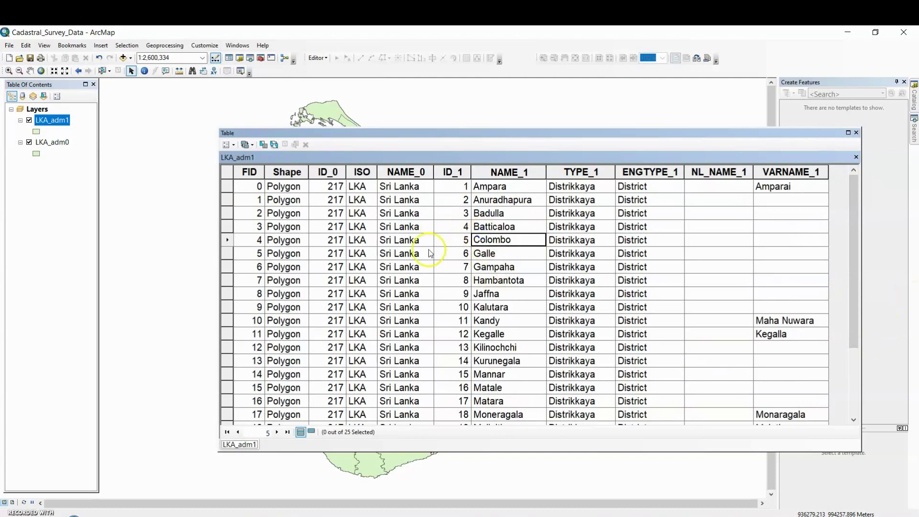
left_click(224, 241)
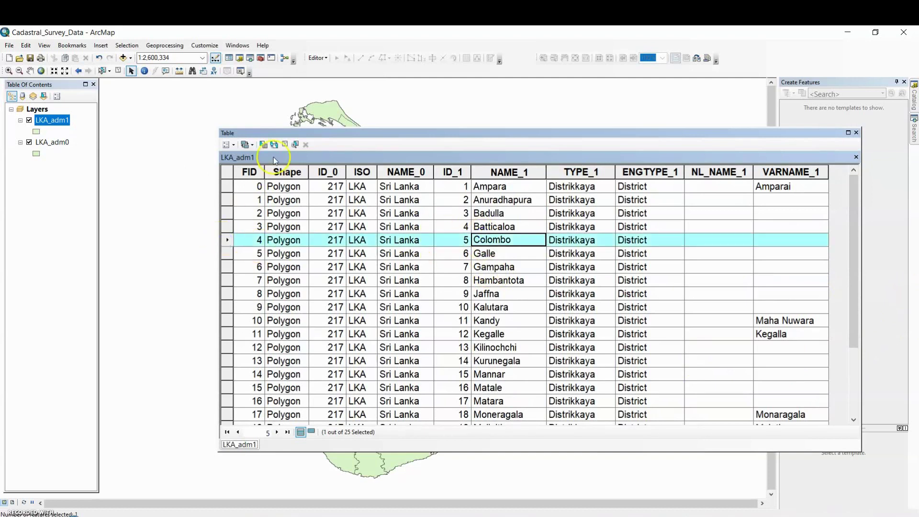
left_click_drag(263, 133, 548, 120)
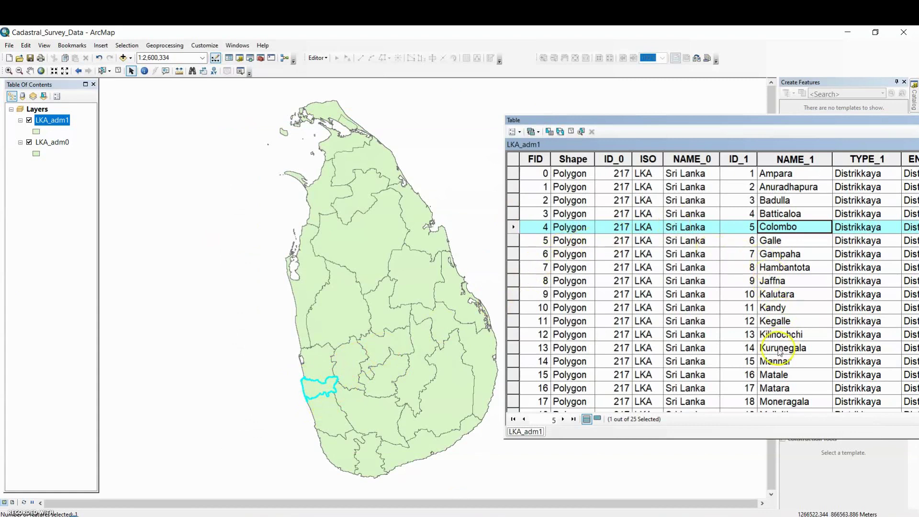
- Select Kalutara instead of Colombo and add Kandy to the selection
scroll(782, 283, "down", 3)
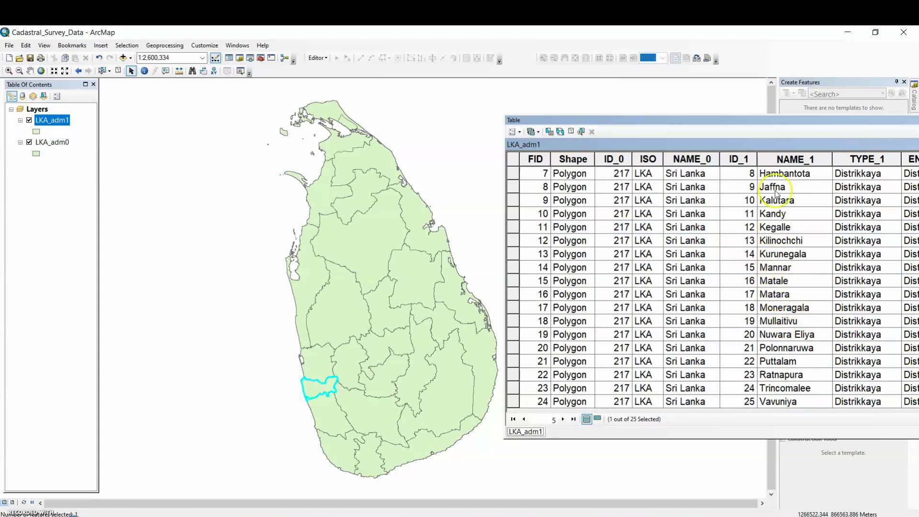
left_click(512, 202)
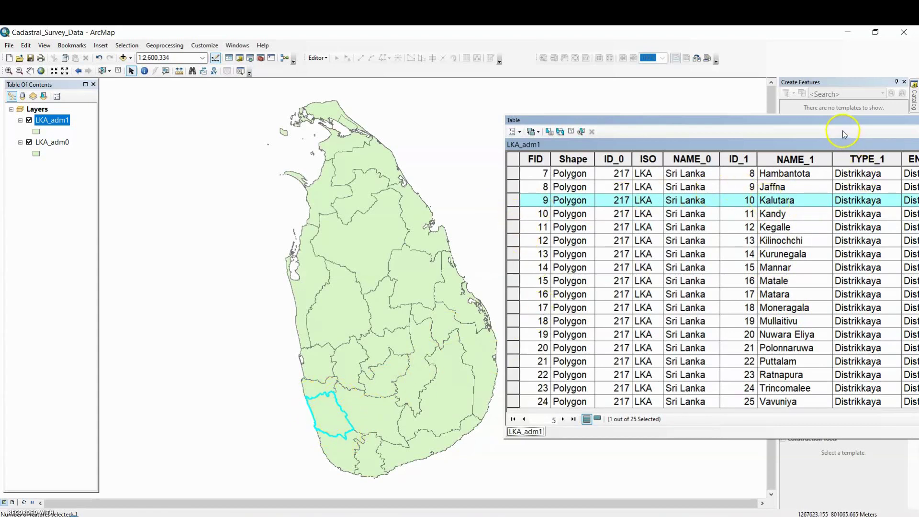
left_click_drag(850, 120, 687, 115)
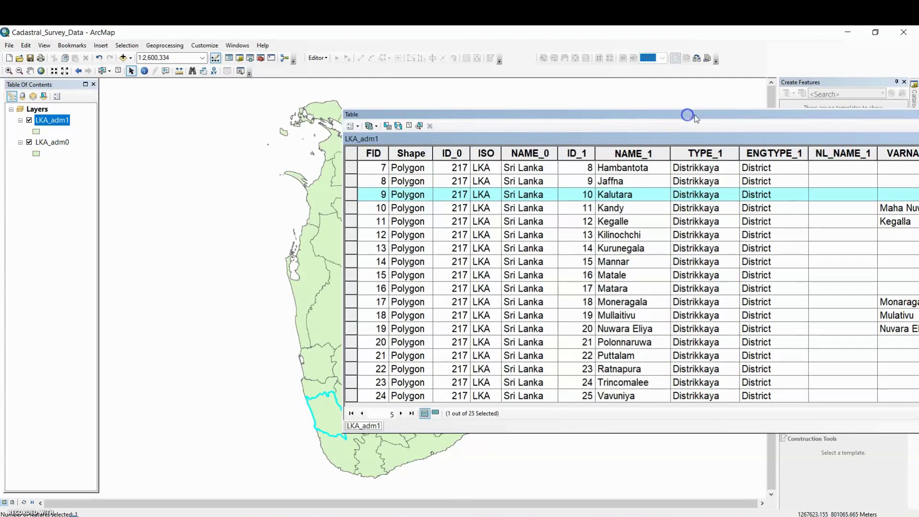
left_click_drag(881, 116, 775, 127)
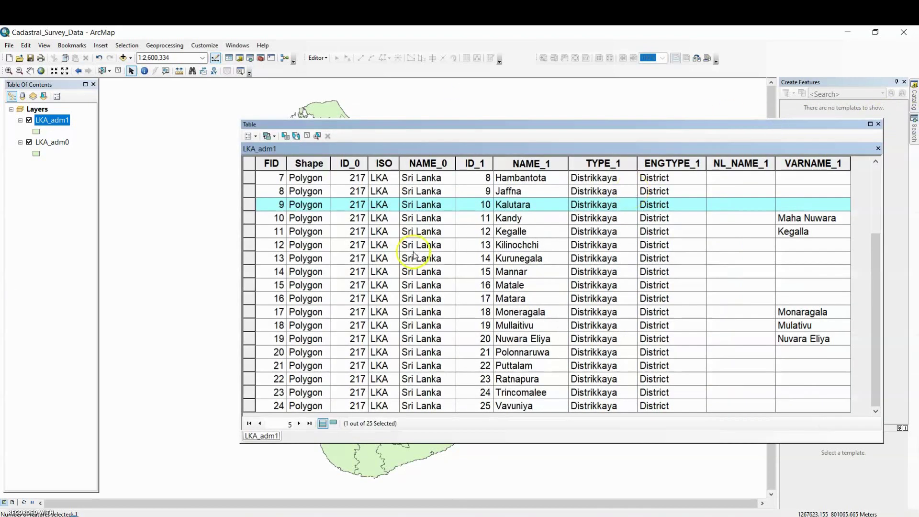
left_click(250, 217, "ctrl")
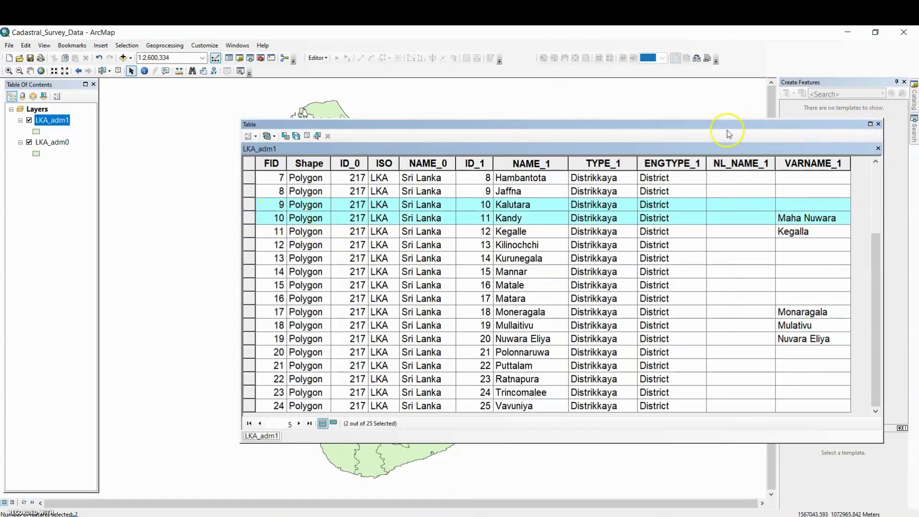
left_click_drag(768, 113, 668, 179)
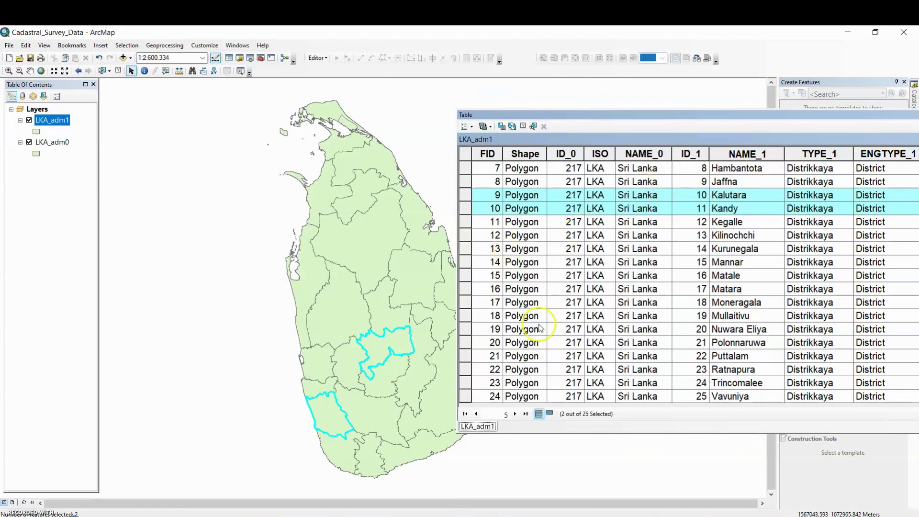
- Add Kegalle through Puttalam, plus Jaffna, to the district selection
left_click(465, 221, "ctrl")
left_click(468, 235, "ctrl")
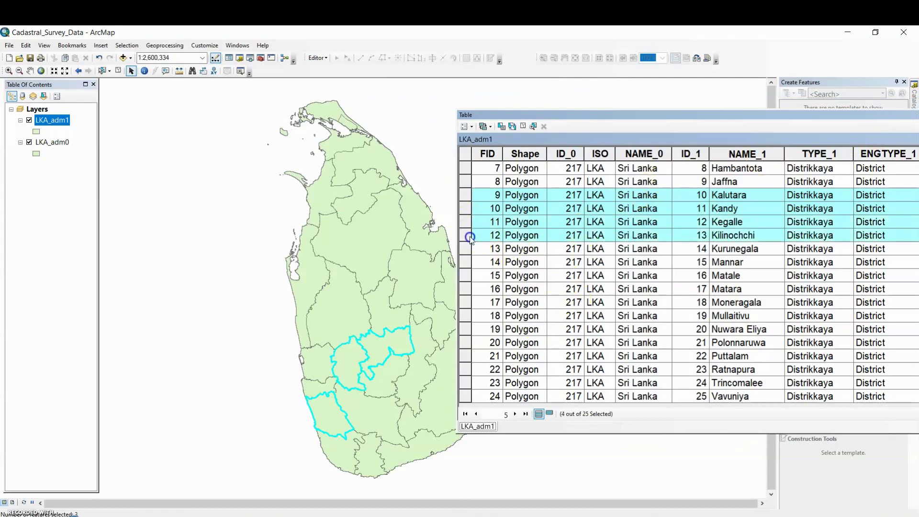
left_click(467, 248, "ctrl")
left_click(468, 262, "ctrl")
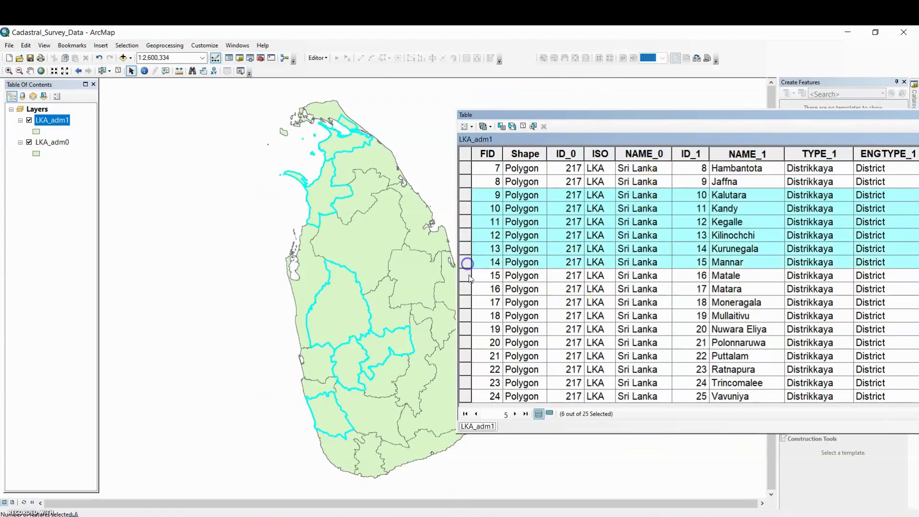
left_click(468, 275, "ctrl")
left_click(468, 289, "ctrl")
left_click(467, 303, "ctrl")
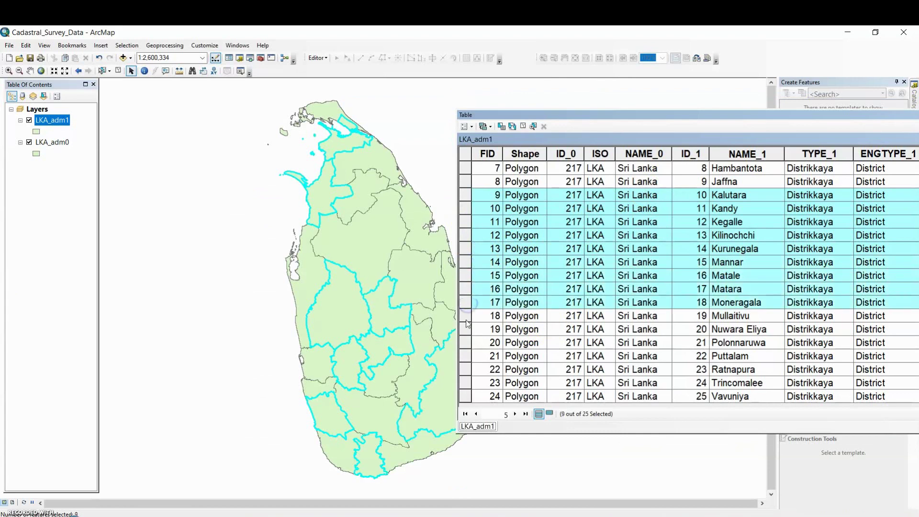
left_click(467, 317, "ctrl")
left_click(468, 330, "ctrl")
left_click(469, 344, "ctrl")
left_click(471, 357, "ctrl")
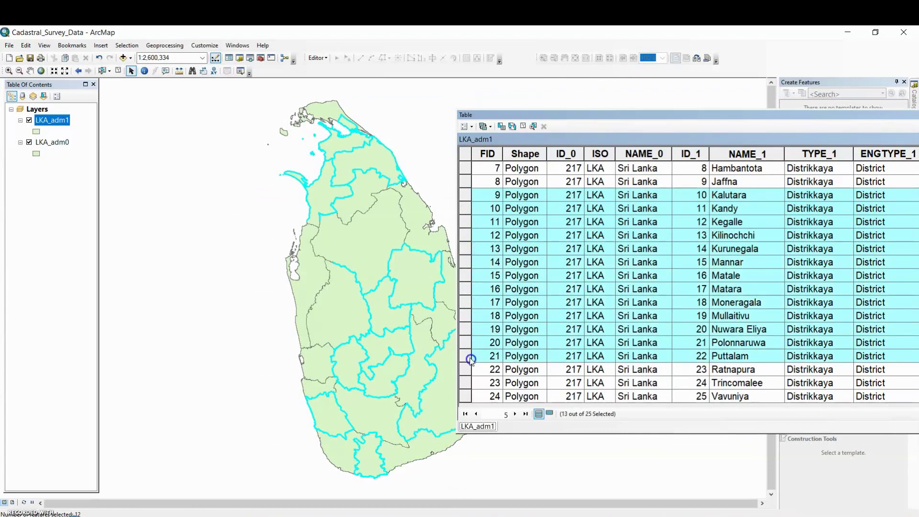
left_click(468, 183, "ctrl")
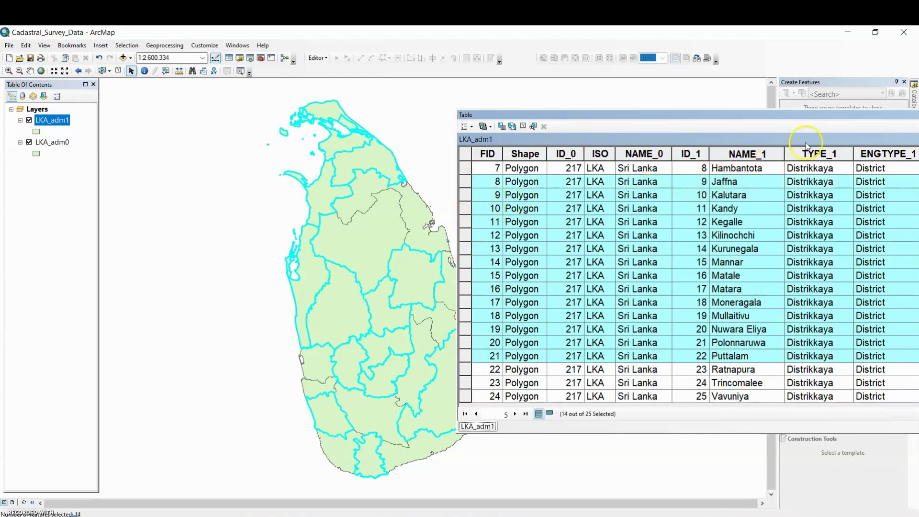
- Close the attribute table and clear all selected districts
left_click_drag(742, 114, 621, 110)
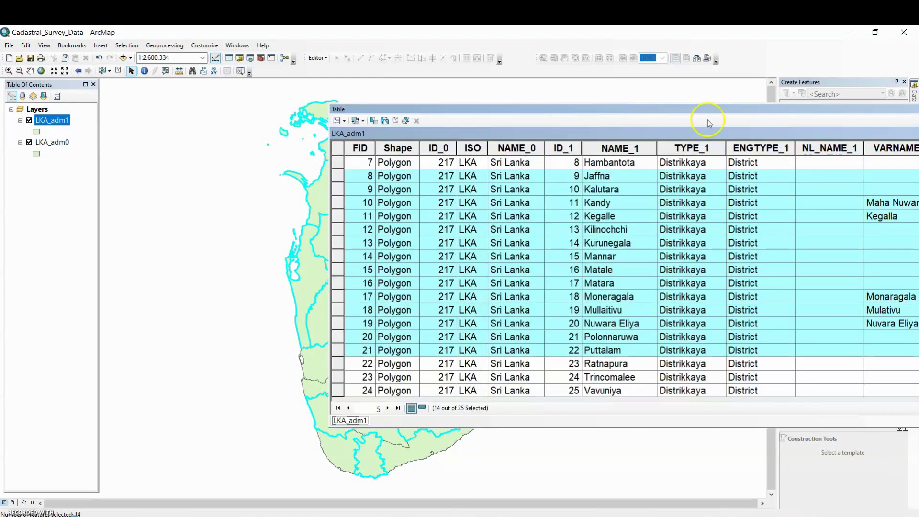
double_click(574, 111)
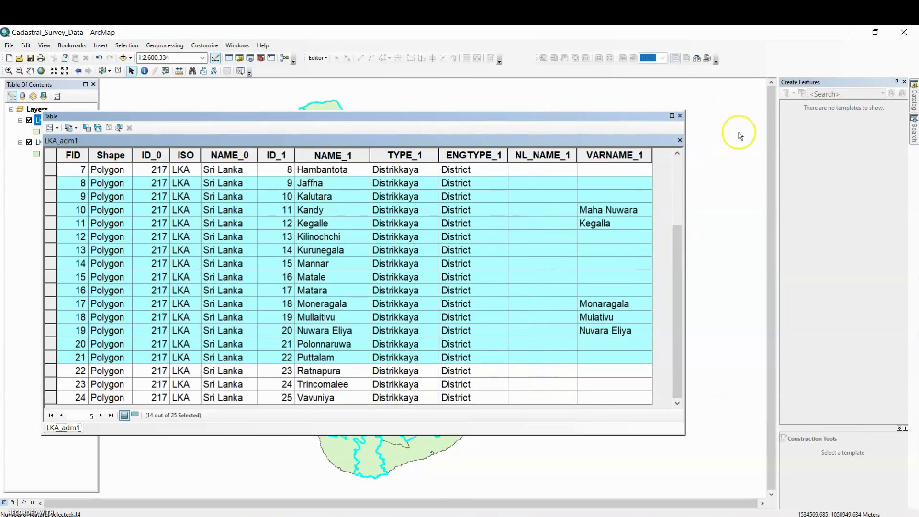
left_click(680, 116)
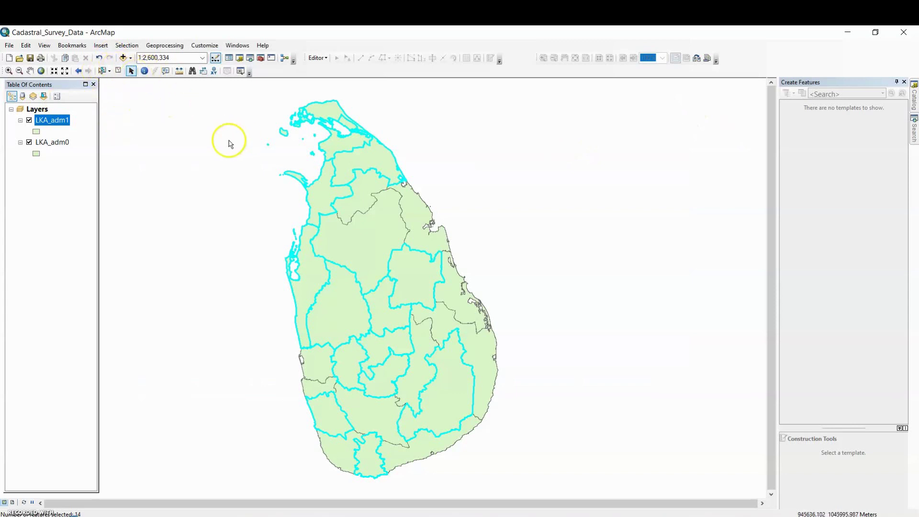
left_click(119, 73)
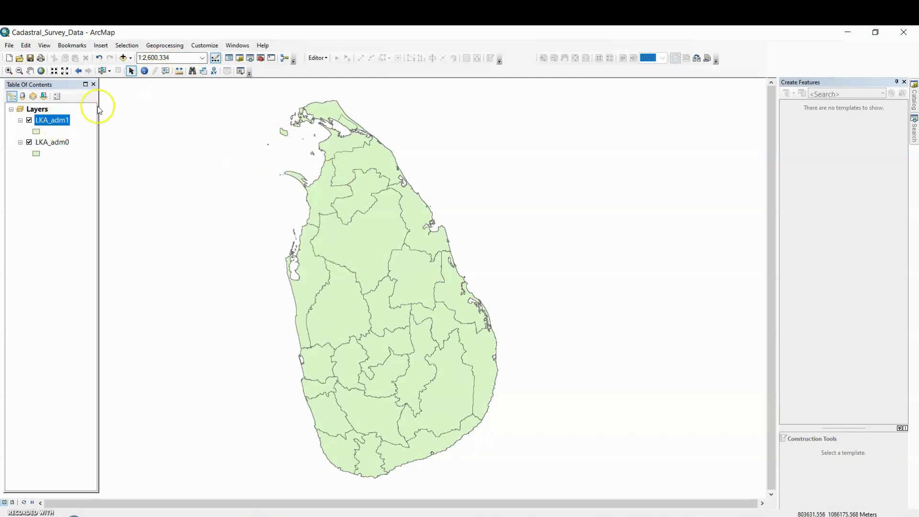
- Reopen the LKA_adm1 attribute table with no districts selected
right_click(60, 122)
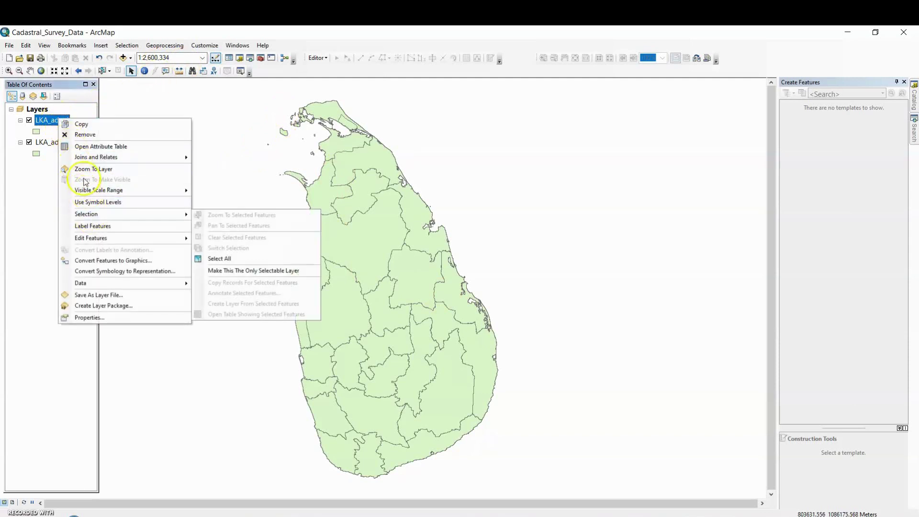
left_click(99, 146)
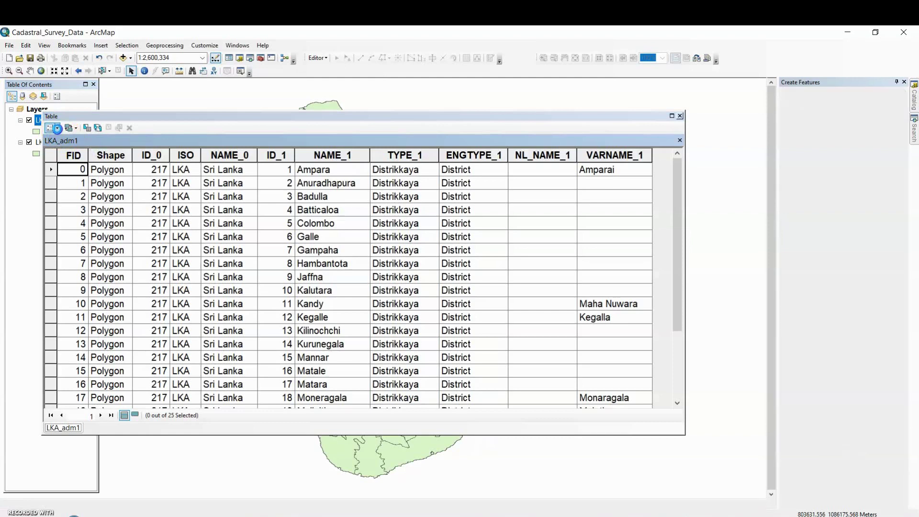
- Through Table Options > Add Field, create Area_Distt with type Double
left_click(56, 128)
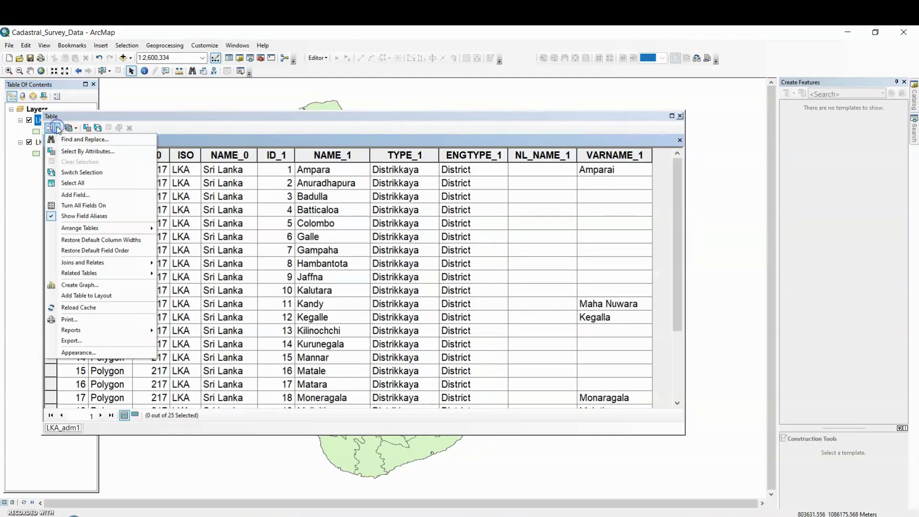
left_click(73, 197)
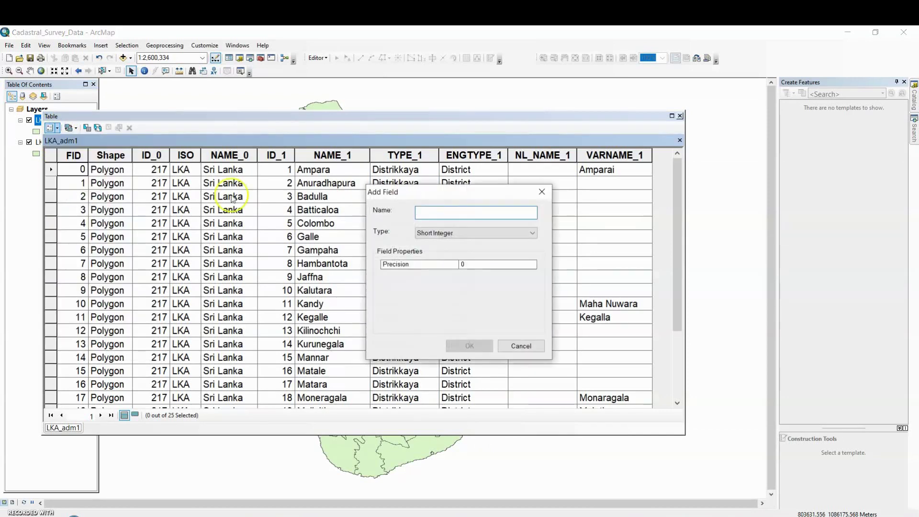
left_click(458, 211)
type("Area_Distt")
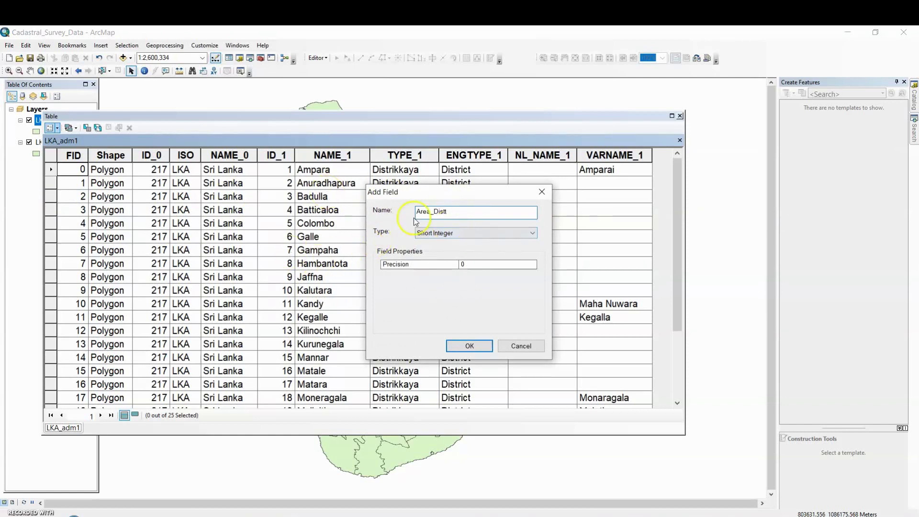
left_click(459, 233)
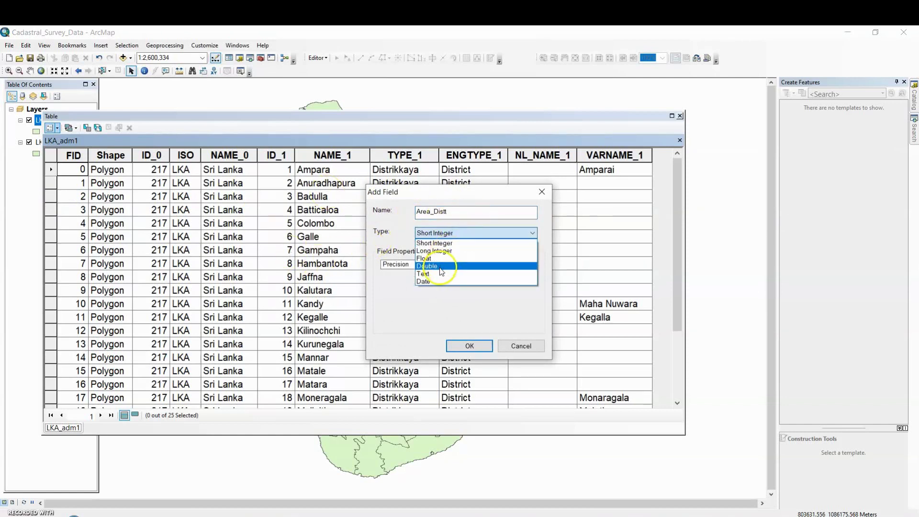
left_click(442, 268)
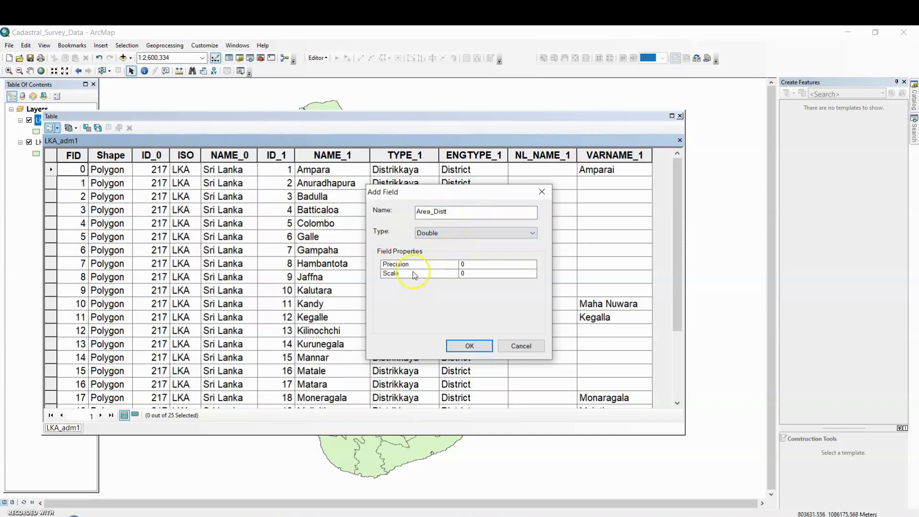
left_click(453, 236)
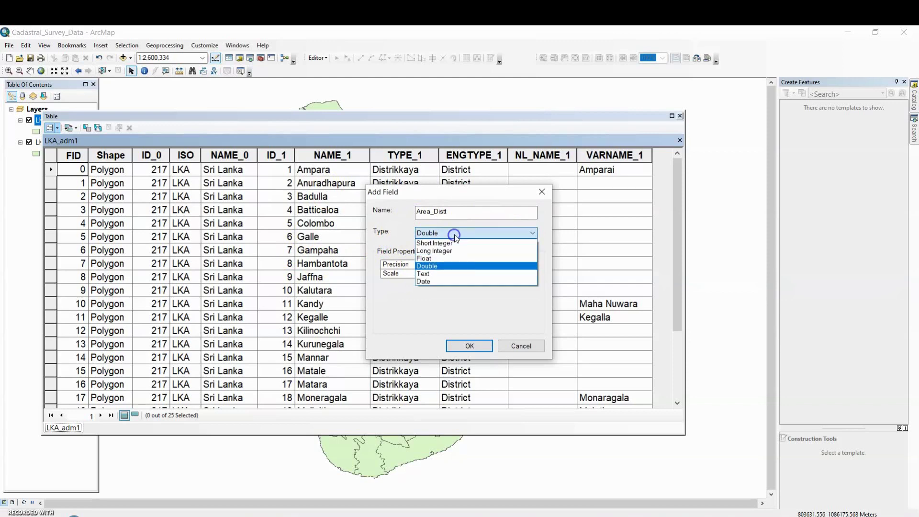
left_click(449, 267)
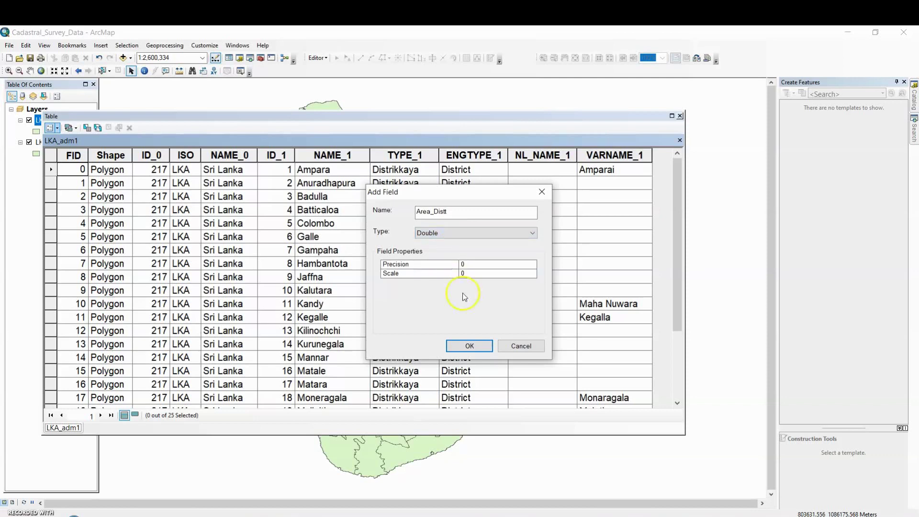
left_click(470, 346)
left_click_drag(450, 406, 648, 404)
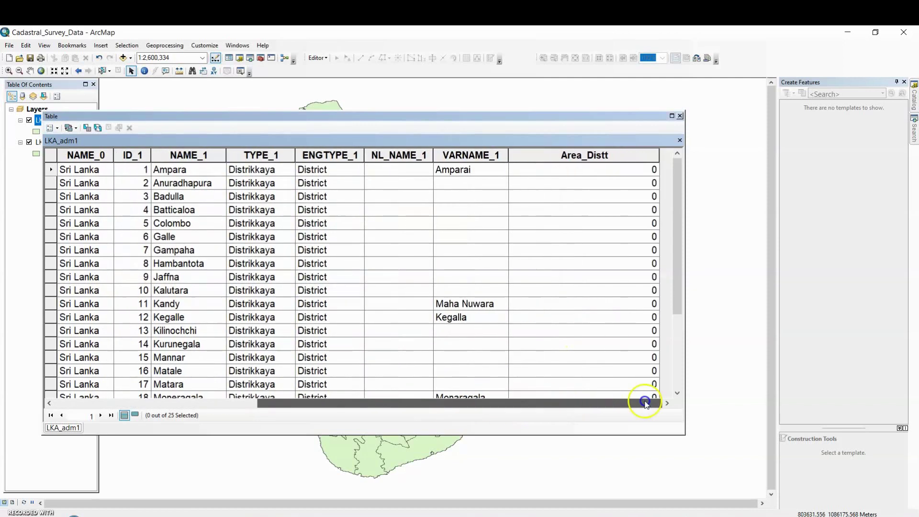
- Autofit the Area_Distt column width, then select that column and bring up its field menu
double_click(659, 155)
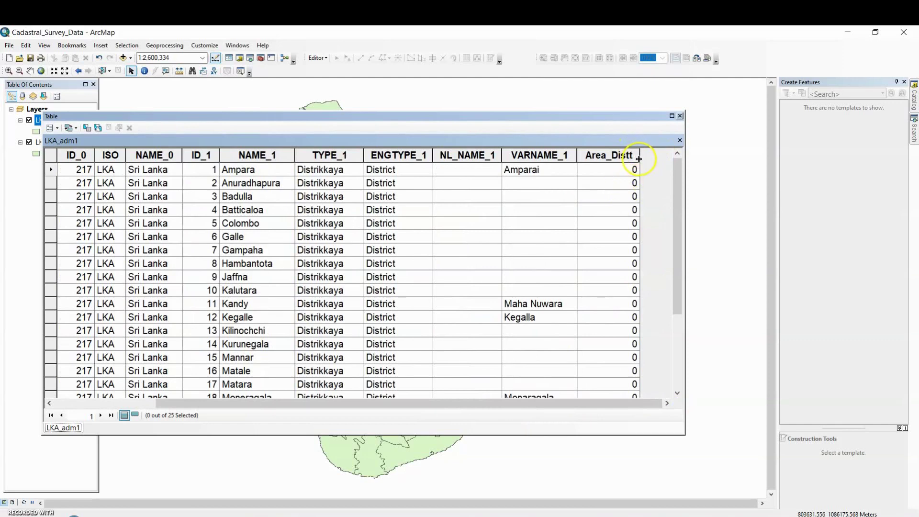
left_click_drag(639, 158, 655, 158)
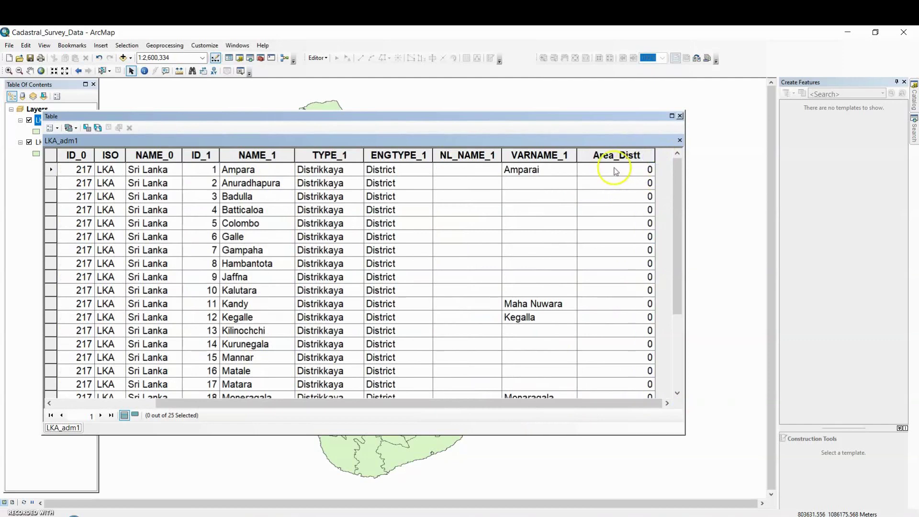
double_click(655, 156)
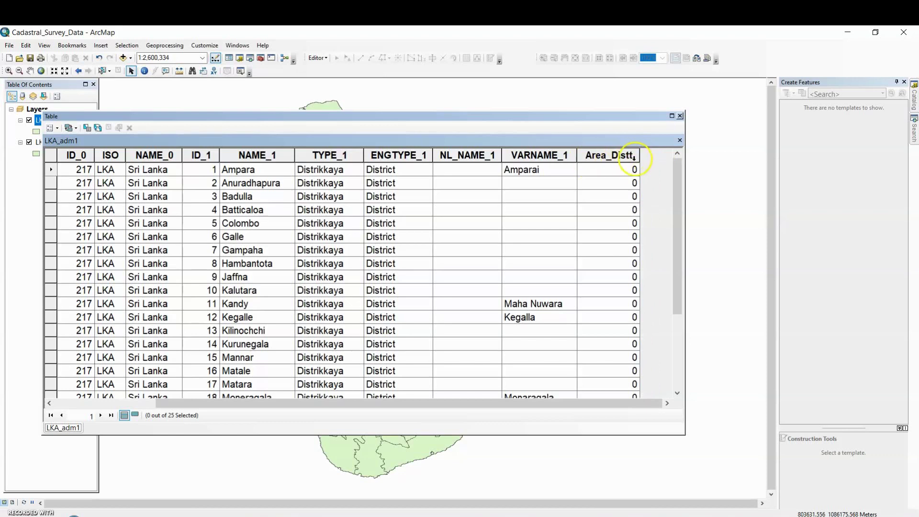
left_click(619, 157)
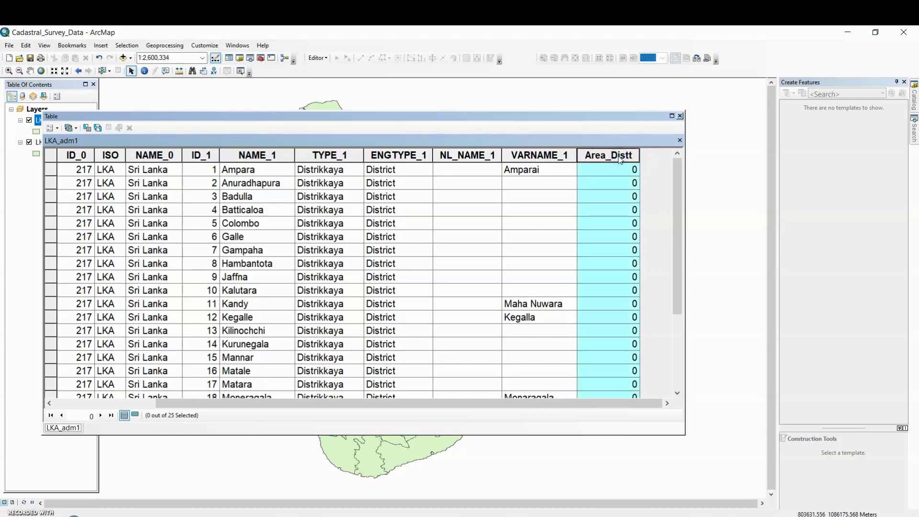
right_click(619, 157)
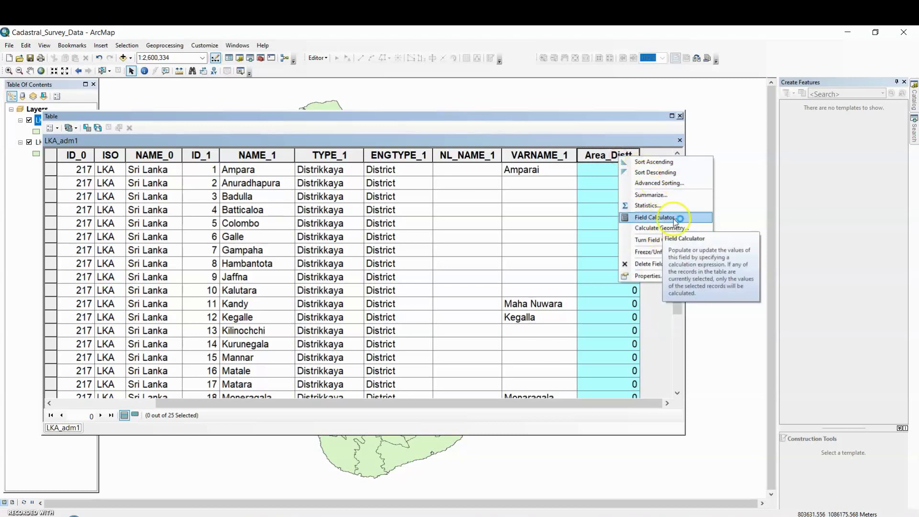
- Calculate Geometry into Area_Distt using Property Area in Hectares [ha], accepting both warnings
left_click(664, 227)
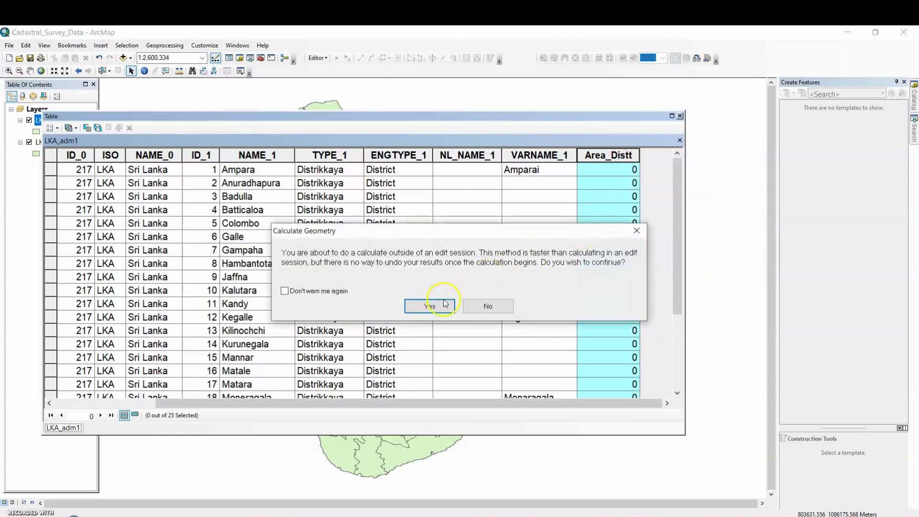
left_click(445, 304)
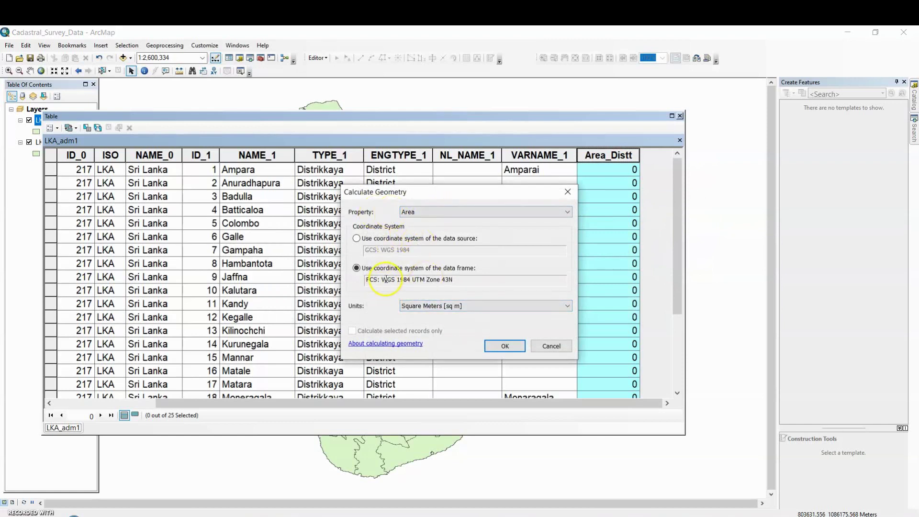
left_click(424, 309)
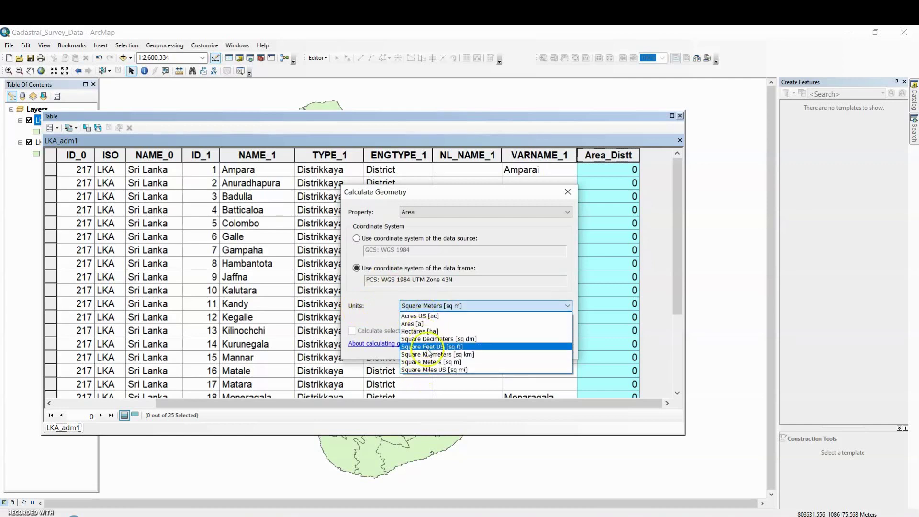
left_click(441, 332)
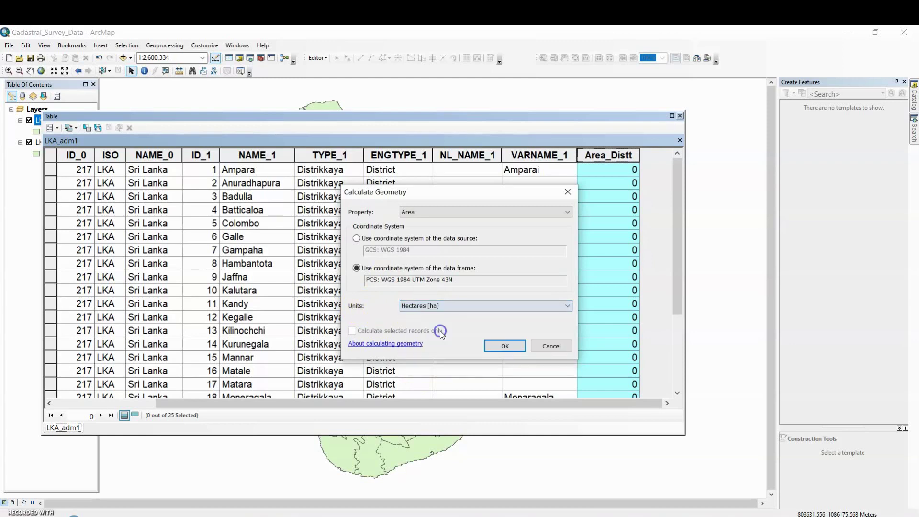
left_click(504, 347)
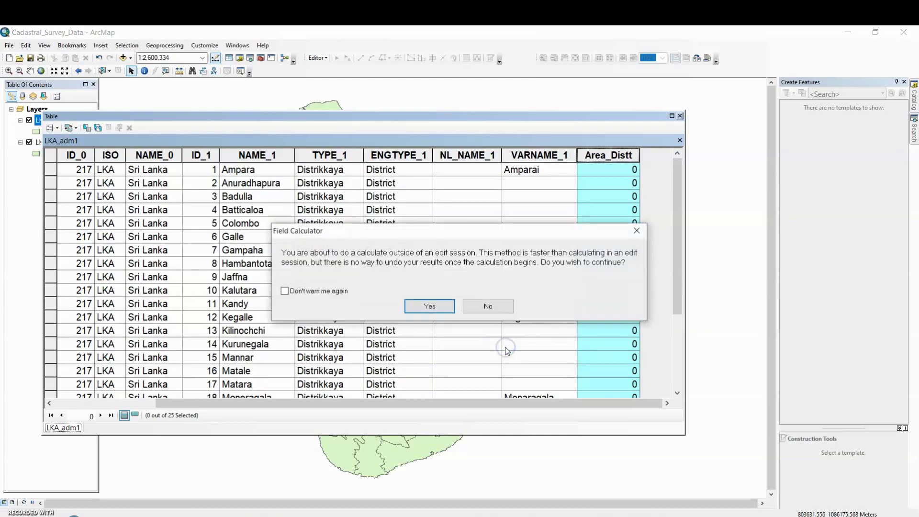
left_click(426, 309)
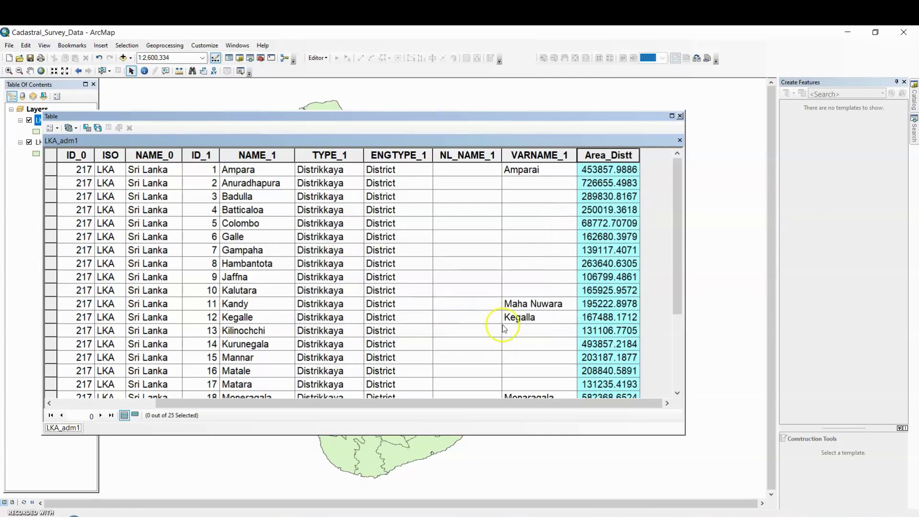
- Check Area_Distt statistics: minimum 68772.70709, maximum 726655.498383, mean 265750.9767
left_click_drag(515, 404, 611, 404)
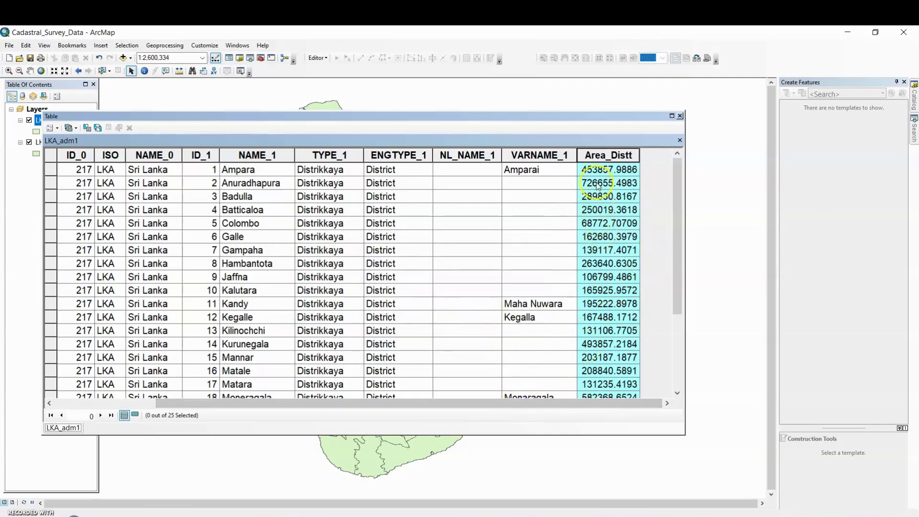
right_click(604, 157)
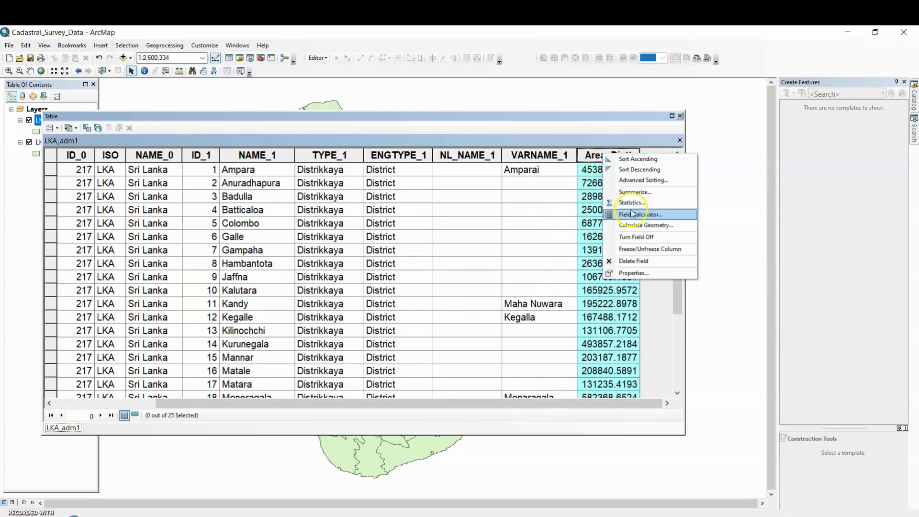
left_click(633, 203)
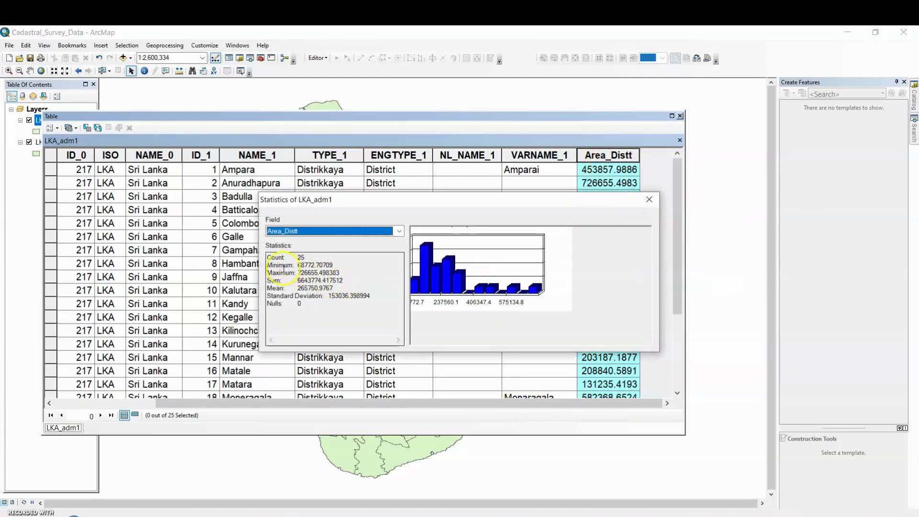
left_click_drag(297, 265, 318, 265)
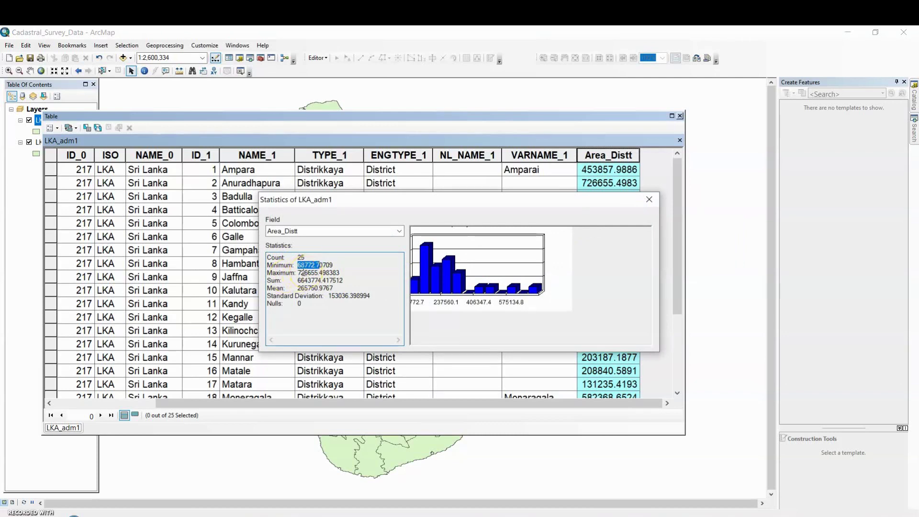
left_click(303, 272)
left_click_drag(307, 272, 320, 272)
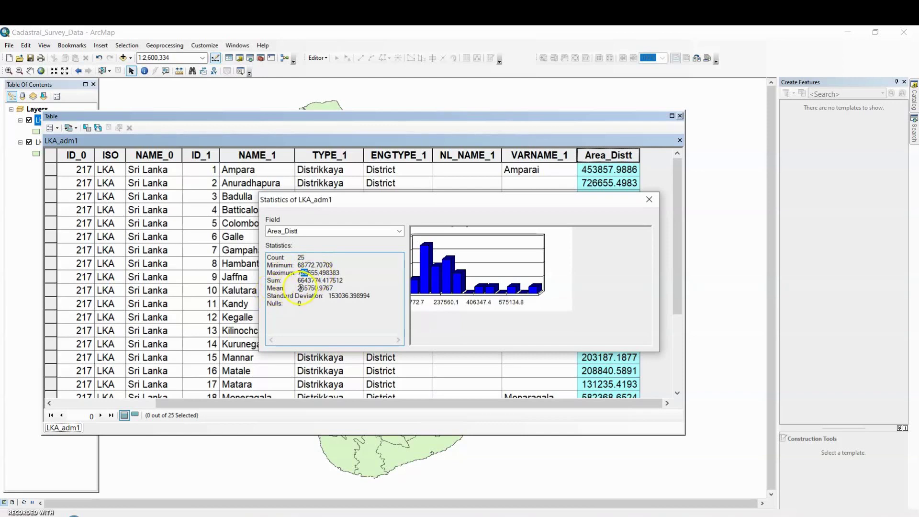
left_click(302, 288)
left_click_drag(304, 288, 314, 289)
left_click(305, 288)
left_click(649, 199)
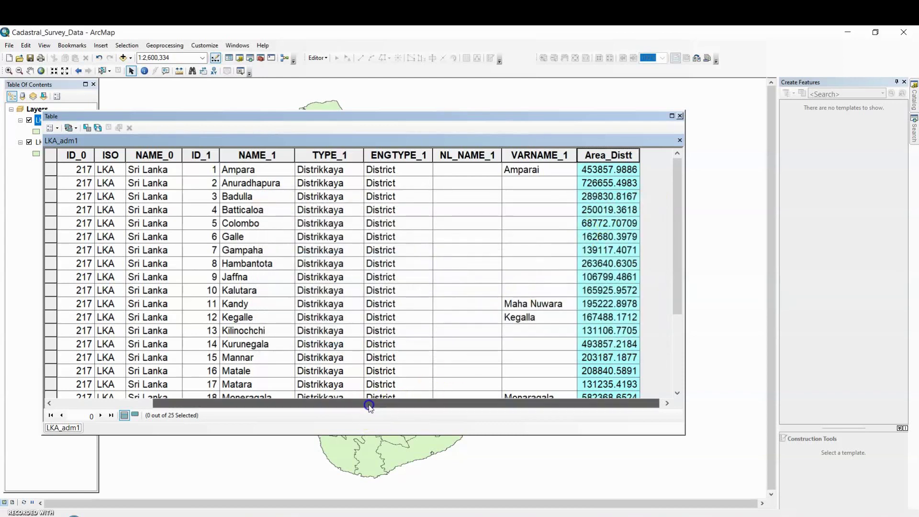
- Rearrange the attribute table's columns and deselect the Area_Distt column
left_click_drag(369, 405, 529, 409)
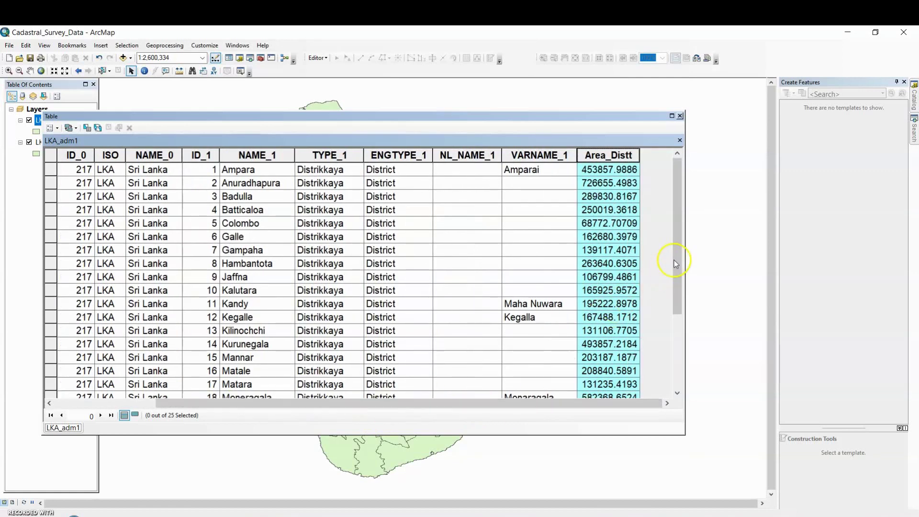
left_click_drag(677, 278, 678, 352)
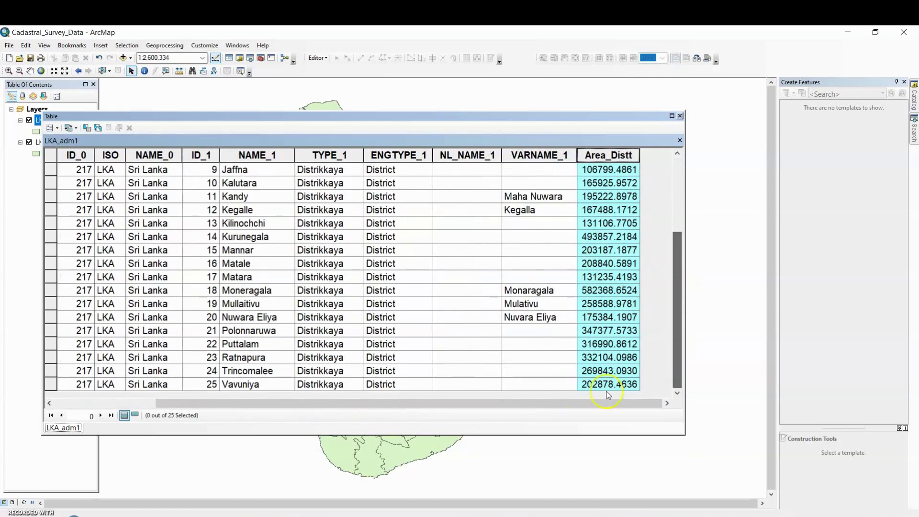
left_click_drag(589, 403, 349, 410)
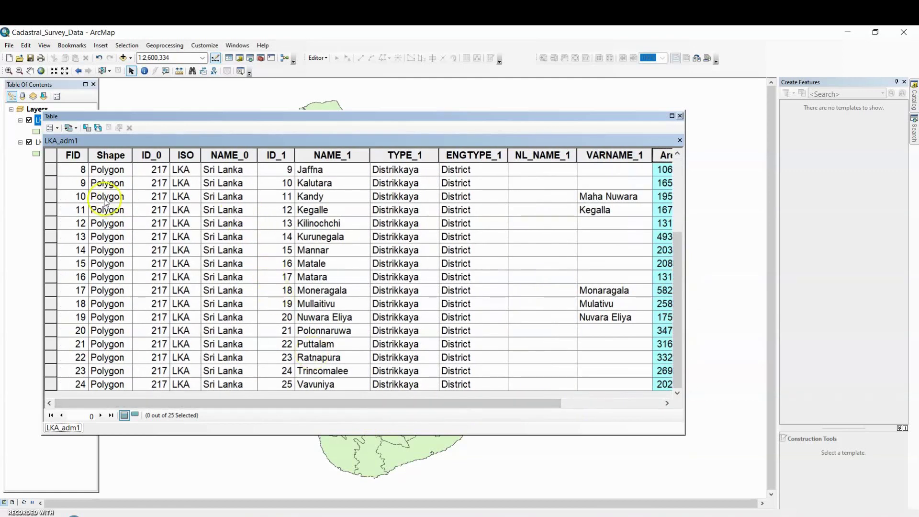
scroll(103, 192, "up", 3)
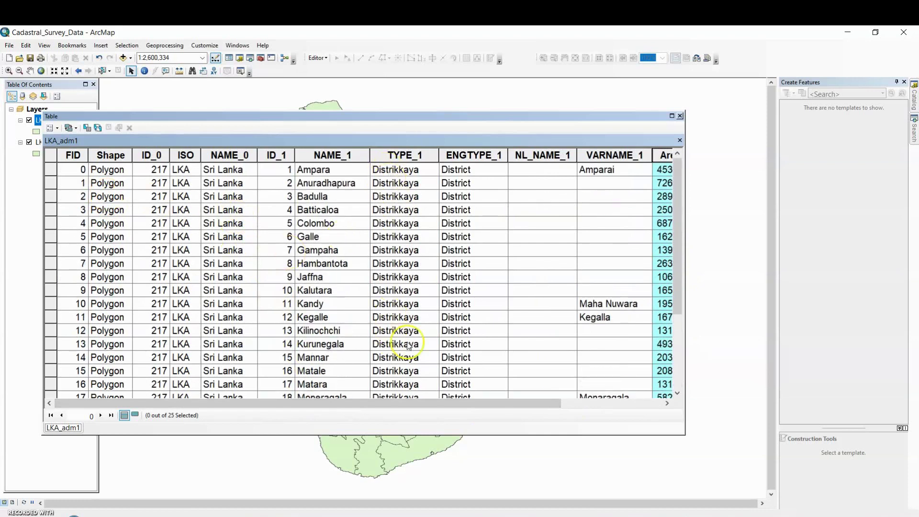
left_click_drag(500, 403, 669, 394)
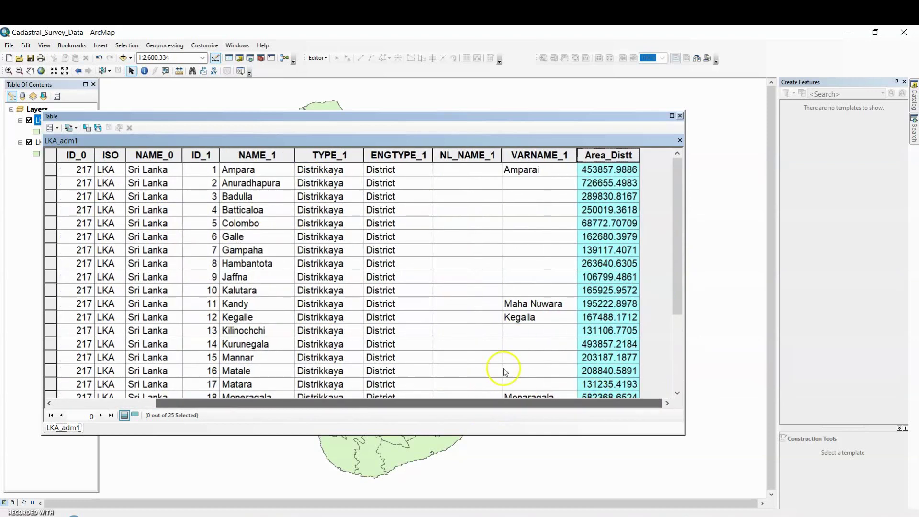
left_click(383, 397)
scroll(250, 403, "down", 2)
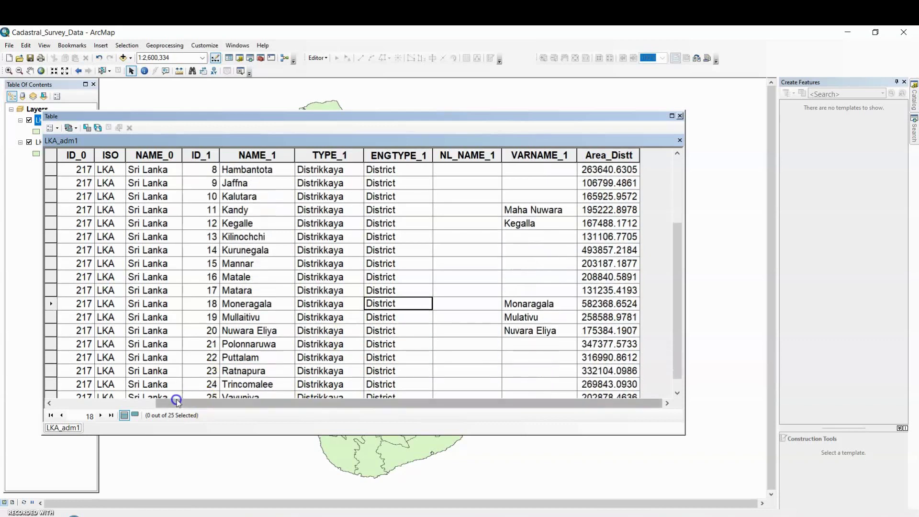
left_click(153, 404)
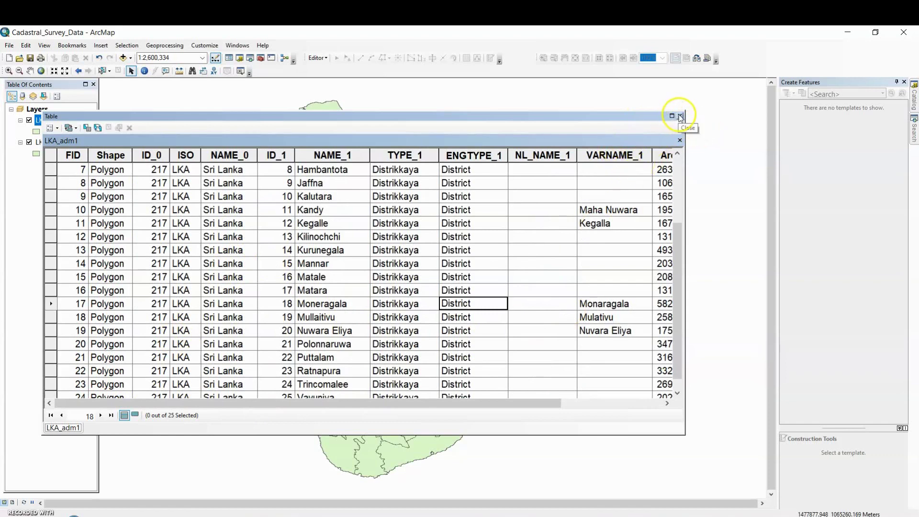
scroll(383, 201, "up", 3)
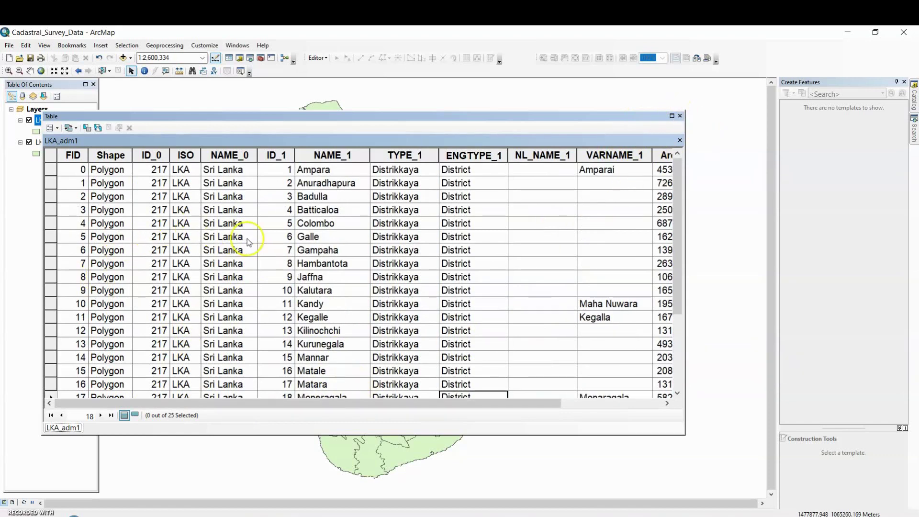
scroll(213, 269, "down", 3)
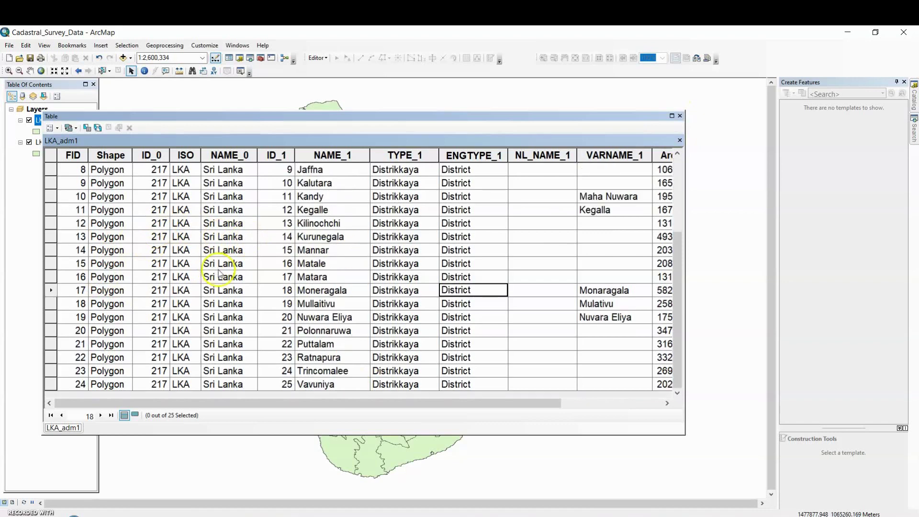
scroll(225, 268, "up", 3)
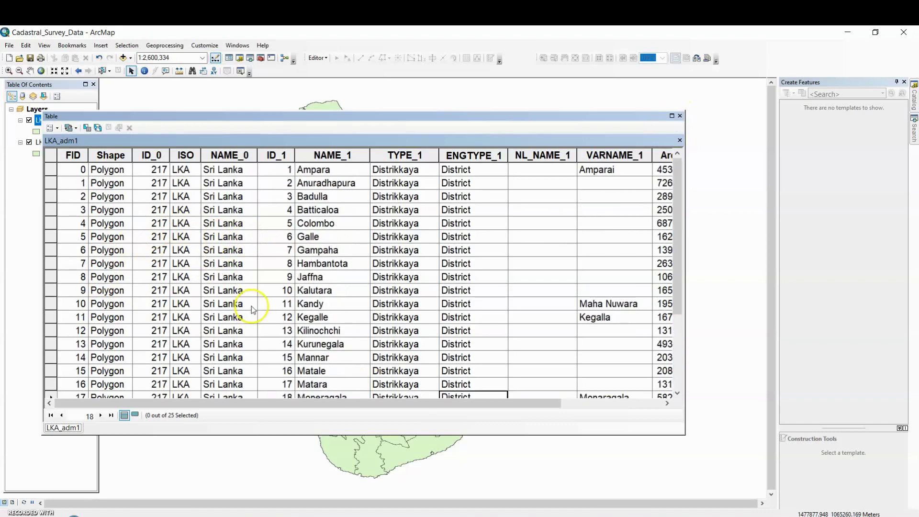
- Ctrl-select the records for FID 0, 3, 7, 11, 14 and 15 (Ampara through Matale)
left_click(53, 184)
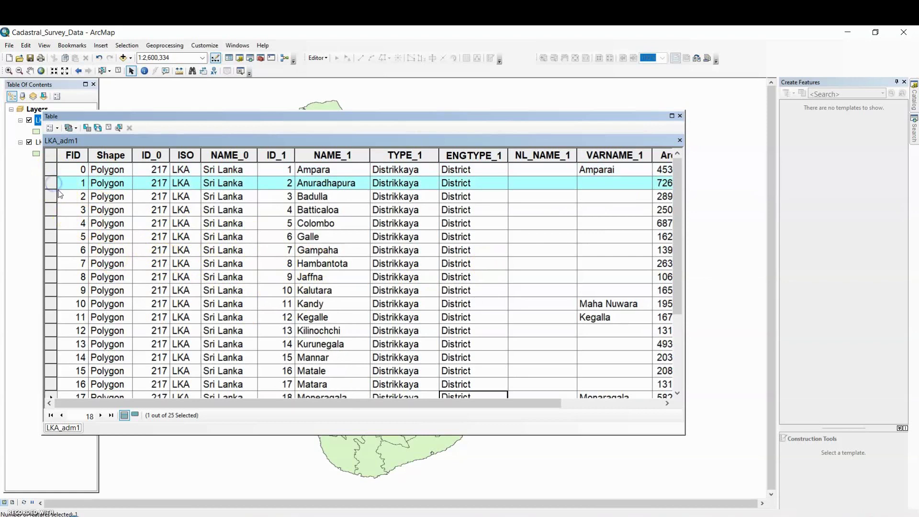
left_click(52, 170)
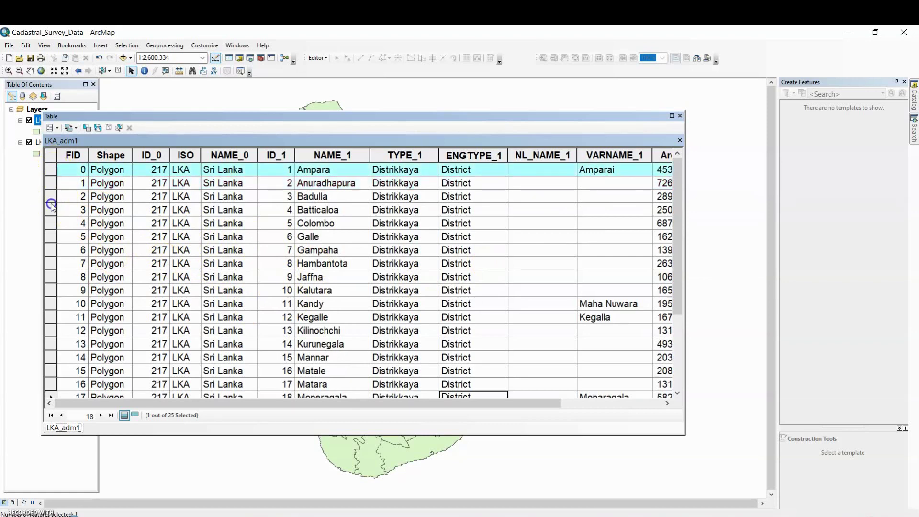
left_click(51, 209, "ctrl")
left_click(50, 263, "ctrl")
left_click(51, 317, "ctrl")
left_click(51, 359, "ctrl")
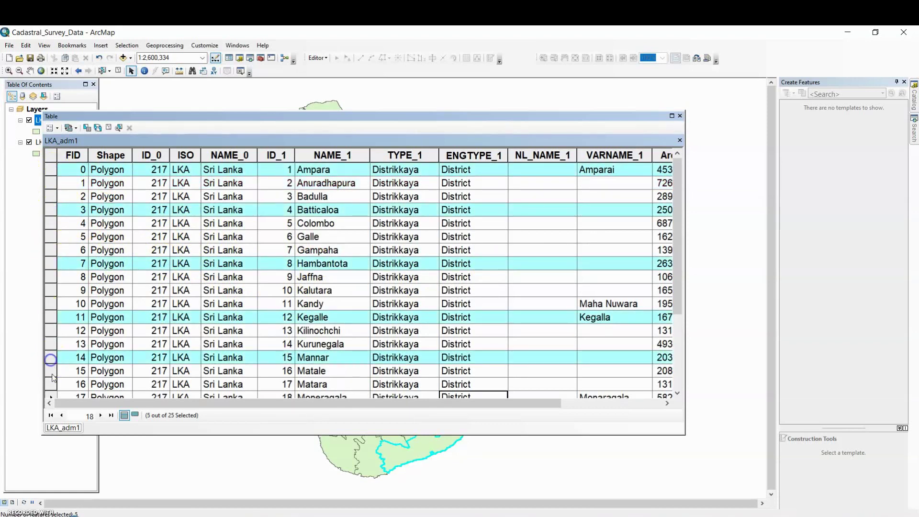
left_click(51, 372, "ctrl")
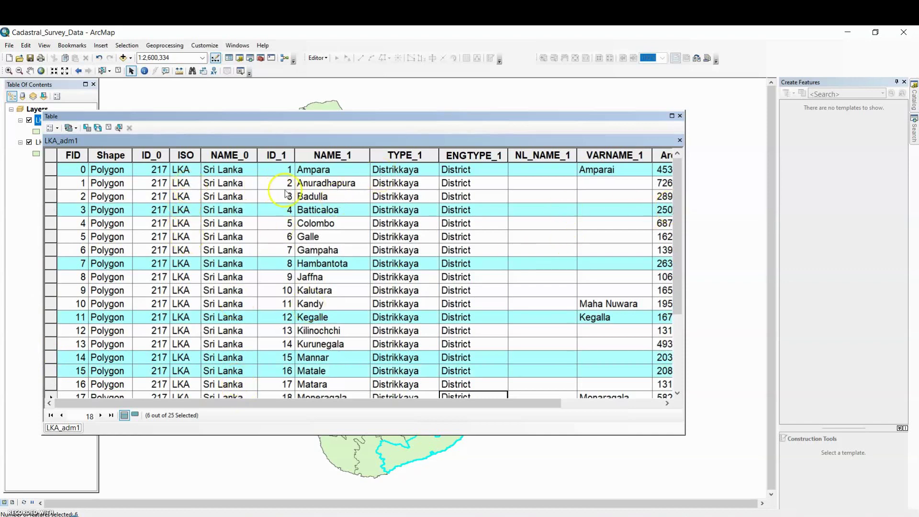
scroll(263, 214, "down", 3)
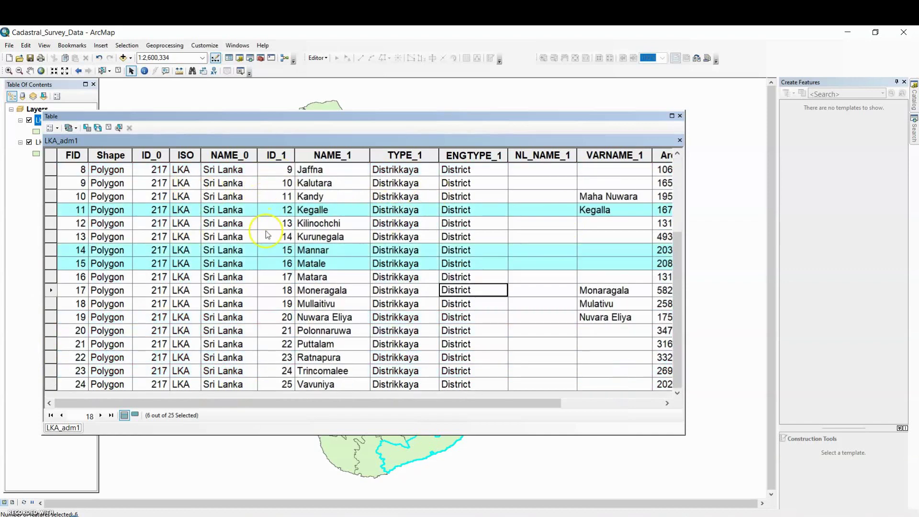
scroll(266, 232, "up", 3)
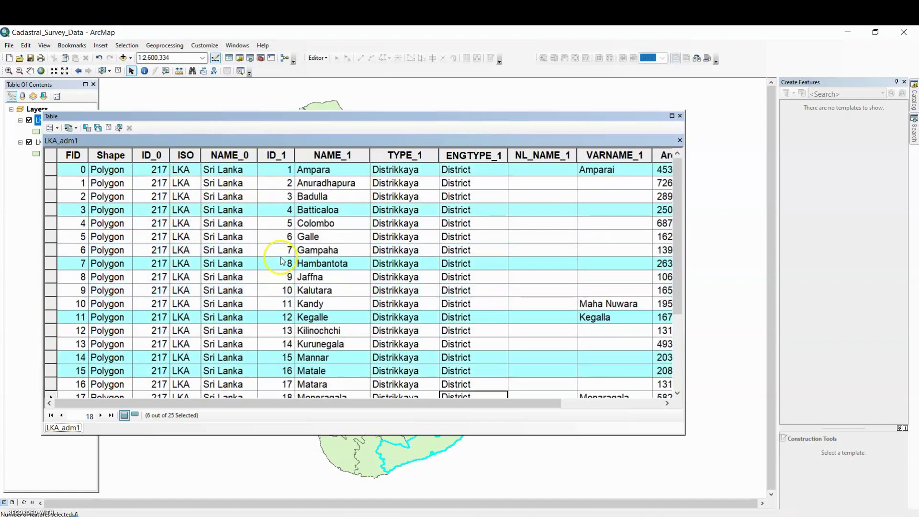
- Show only the six selected district records in the LKA_adm1 table
left_click(136, 416)
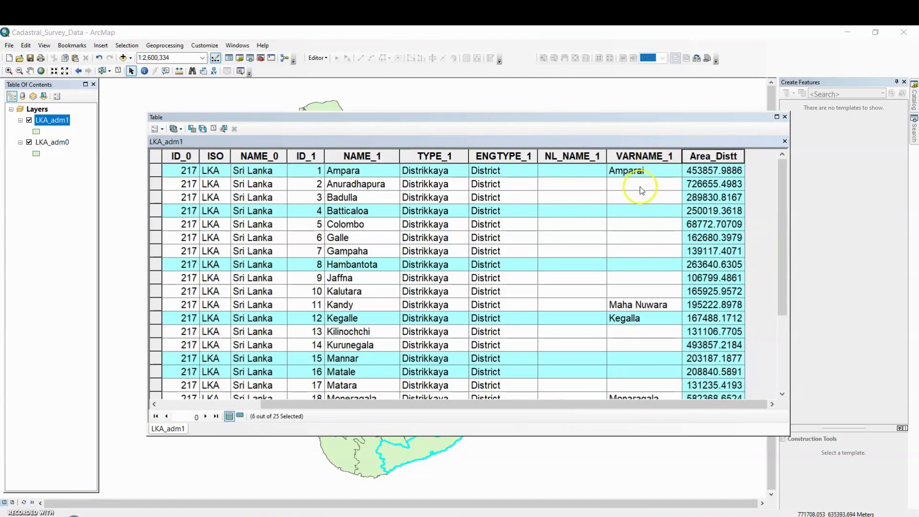
- Clear the selection and copy the Area_Distt mean of 265750.9767 from its Statistics
left_click(214, 129)
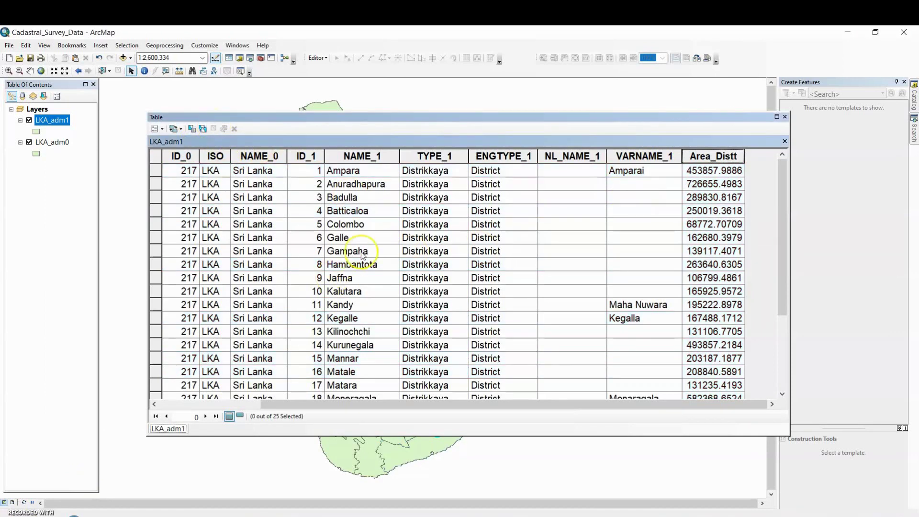
left_click(714, 157)
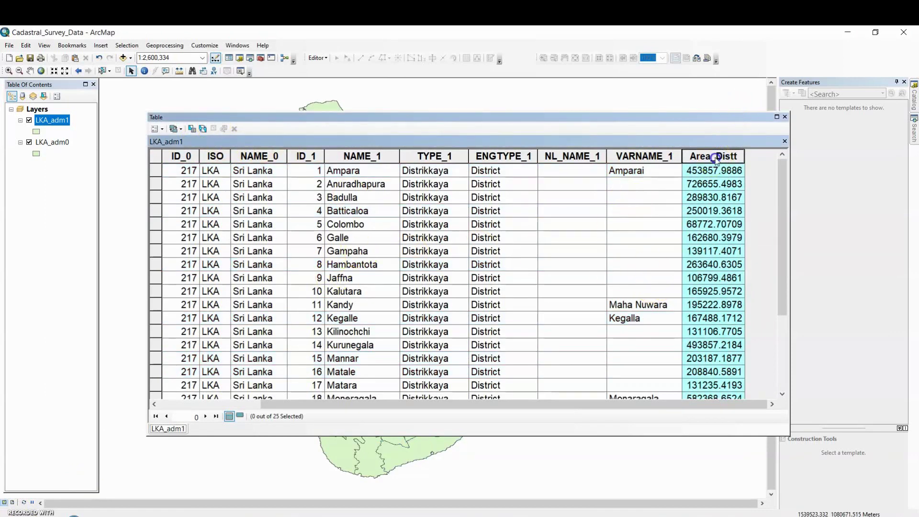
right_click(714, 157)
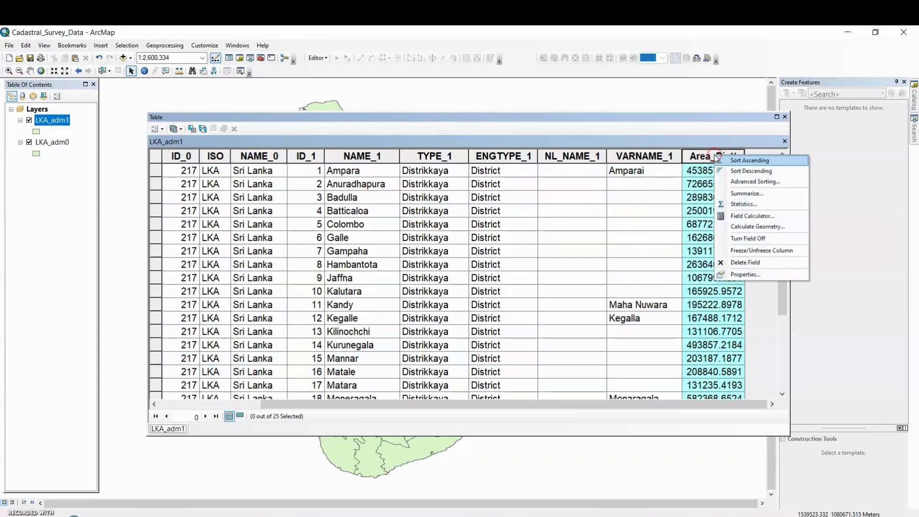
left_click(745, 206)
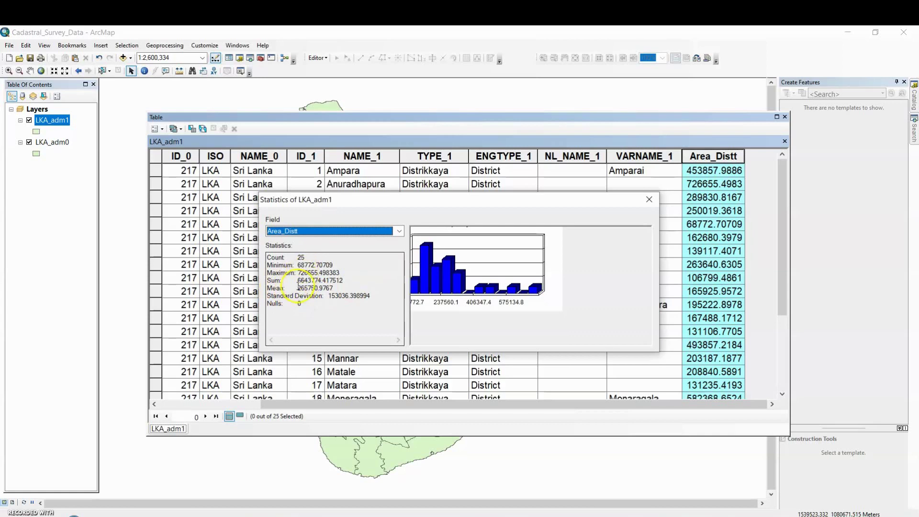
left_click_drag(298, 287, 338, 285)
key("ctrl+c")
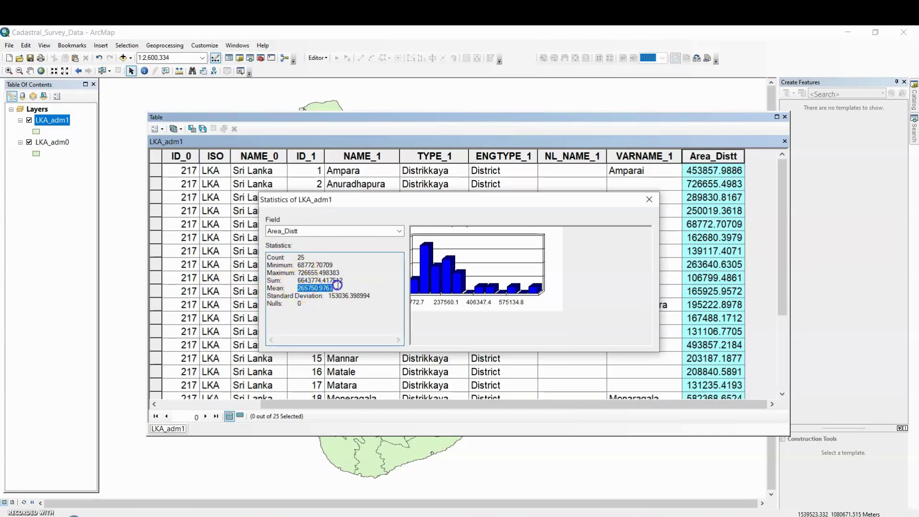
key("alt+Tab")
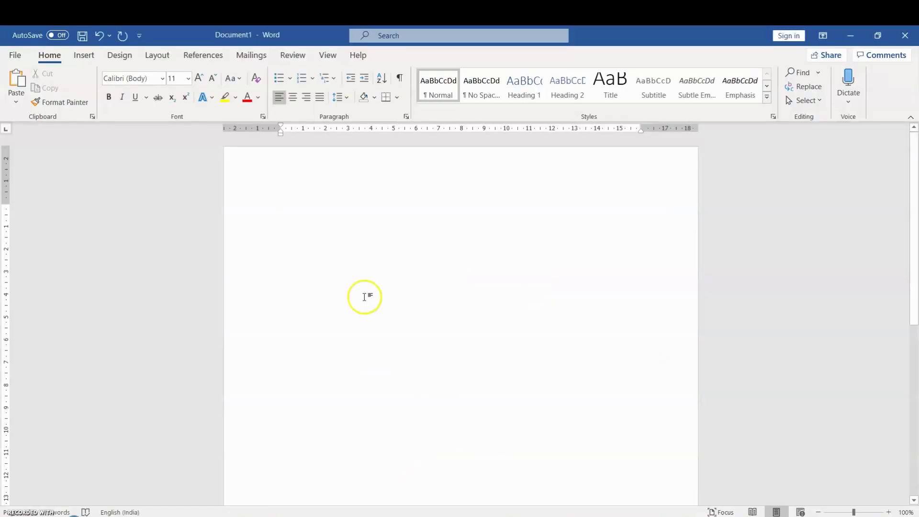
- In Word, paste the mean, drop its decimals, and note the districts-above-mean line with 265750
key("ctrl+v")
left_click(346, 231)
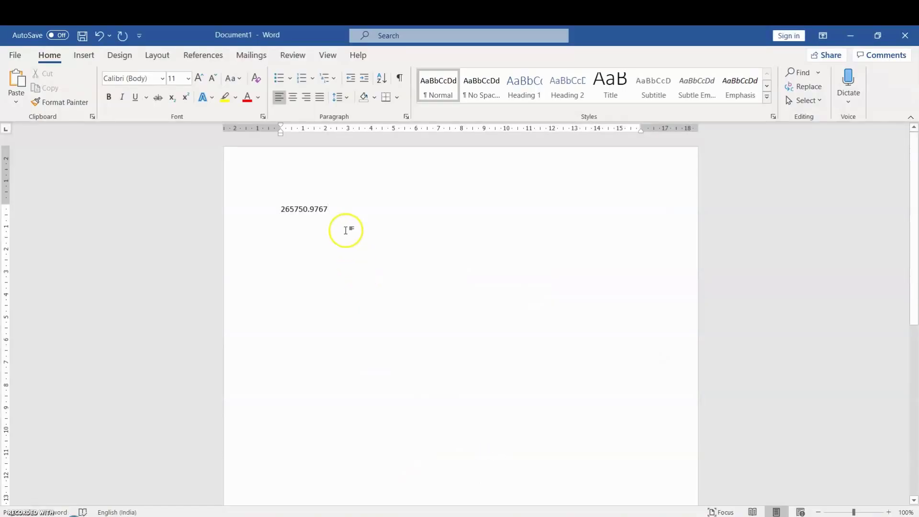
key("BackSpace")
key("BackSpace")
key("BackSpace")
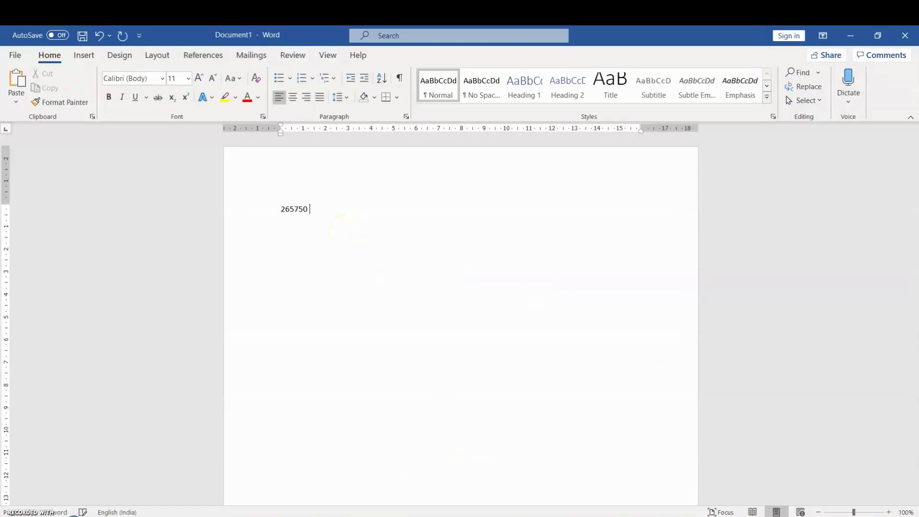
type("Dis")
type("tricts")
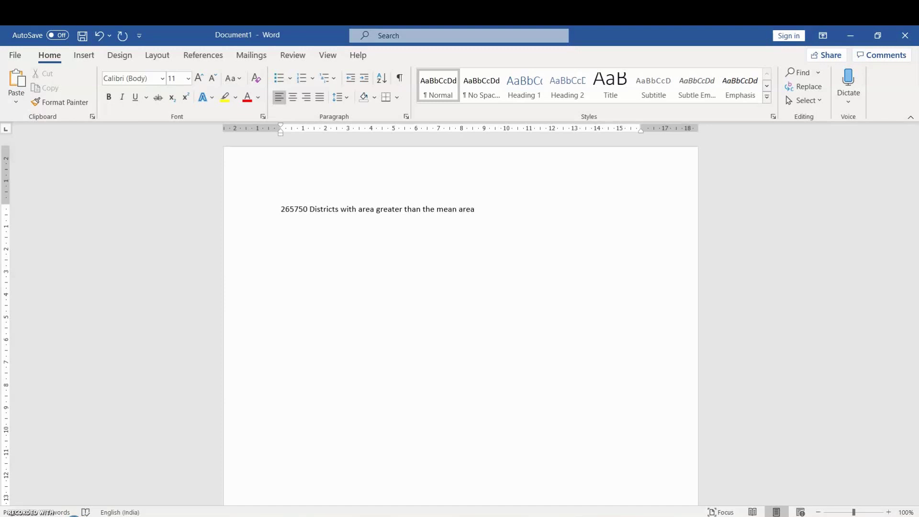
type(":")
left_click(502, 207)
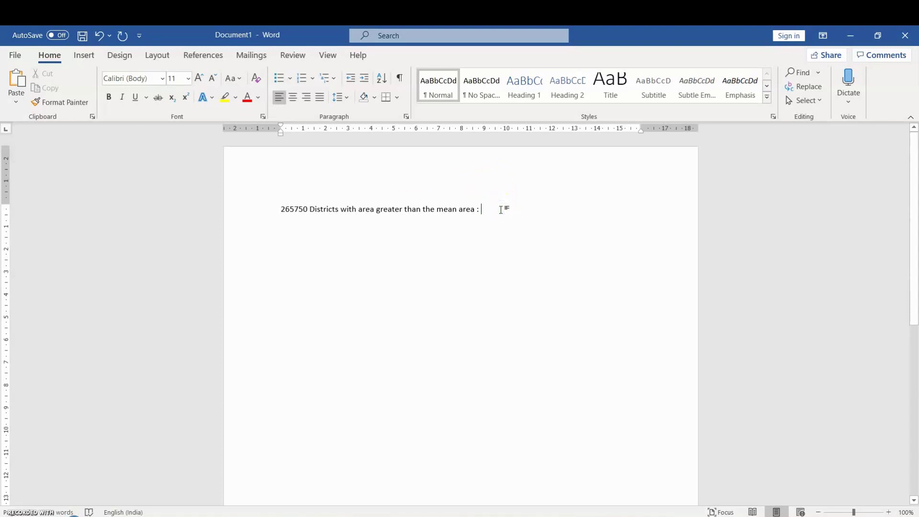
type("265750")
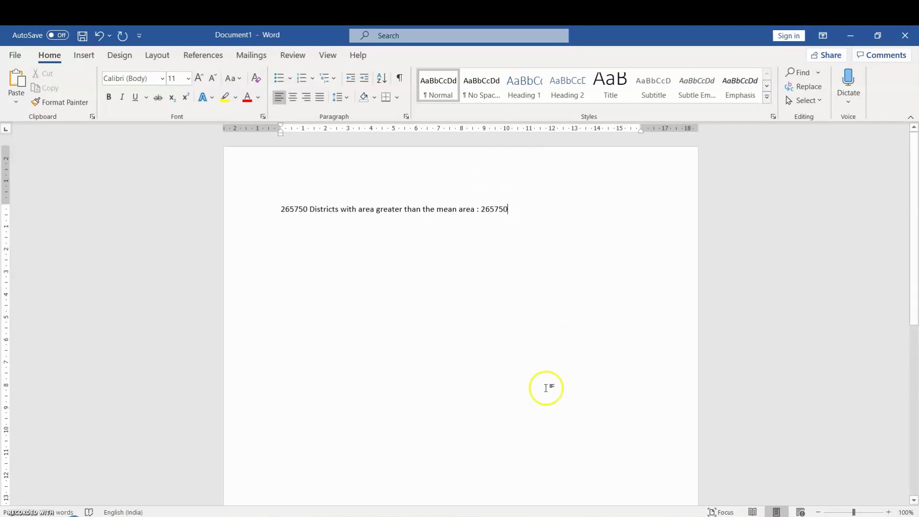
key("alt+Tab")
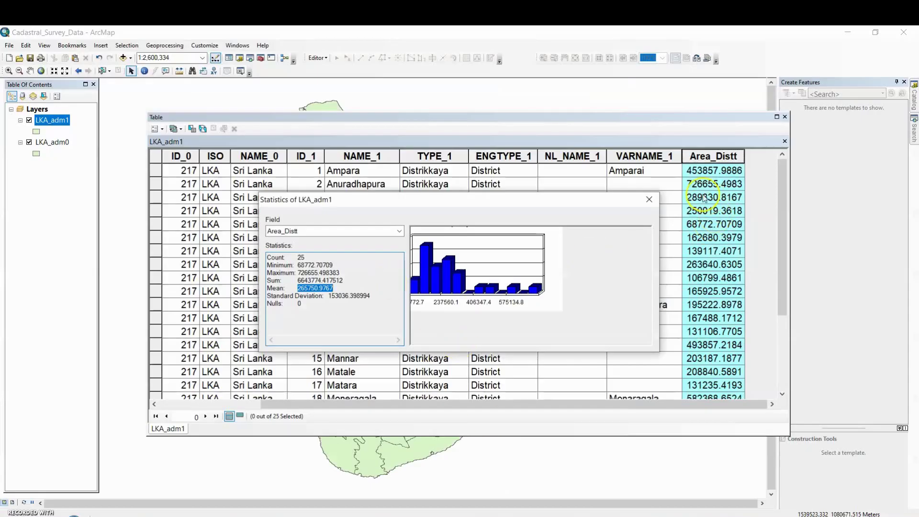
- Close the statistics window and open Select by Attributes from the table options
left_click(650, 200)
left_click(155, 129)
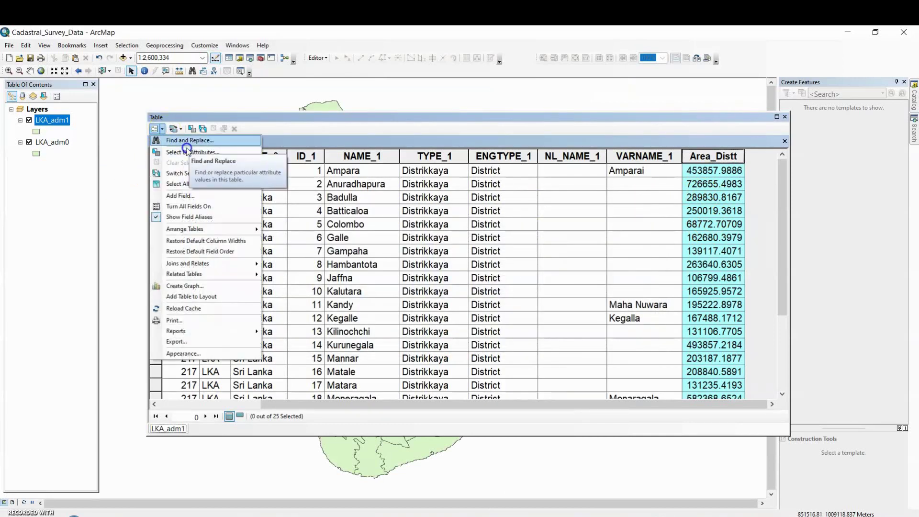
left_click(163, 129)
left_click(163, 129)
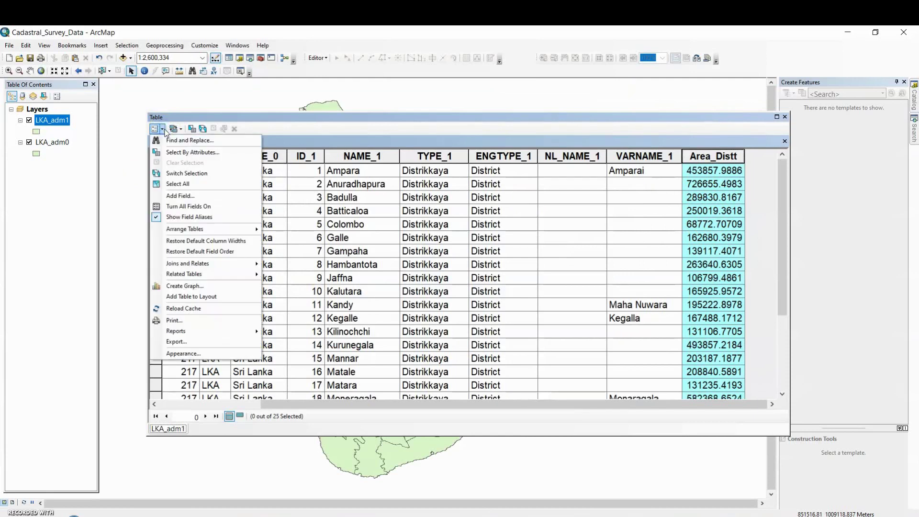
left_click(192, 152)
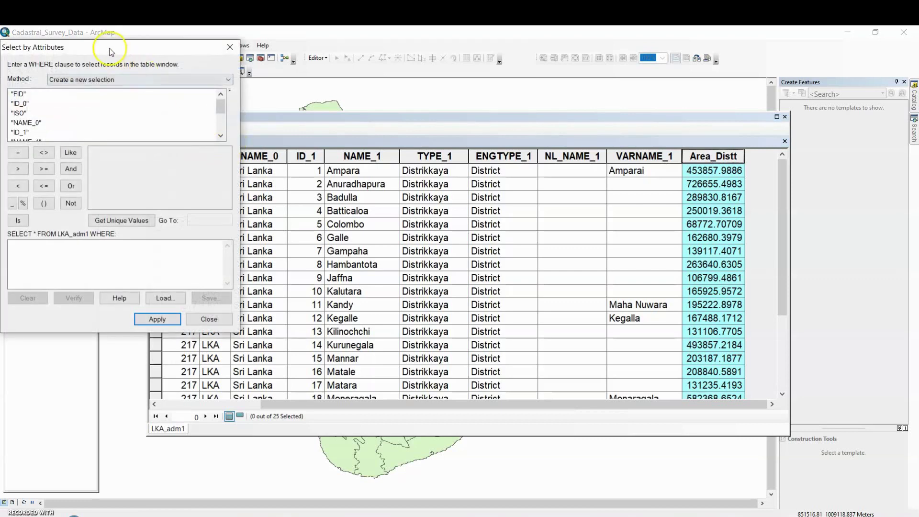
left_click_drag(133, 47, 417, 46)
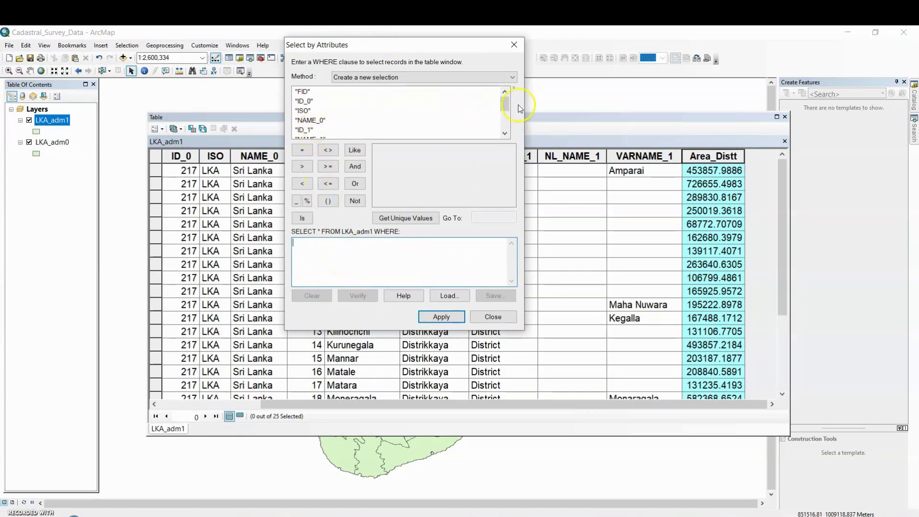
left_click_drag(505, 104, 505, 123)
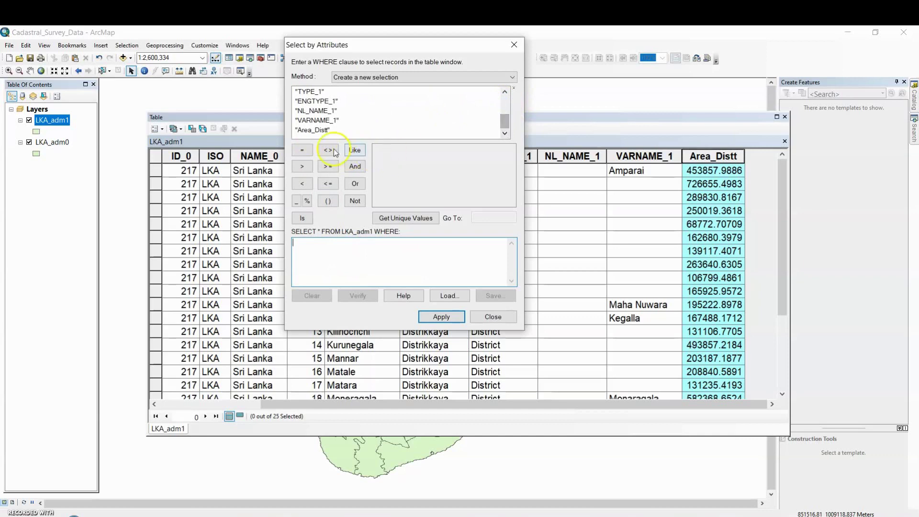
- Build, verify and apply the query "Area_Distt" >= 265750, selecting 9 of 25 districts
double_click(311, 130)
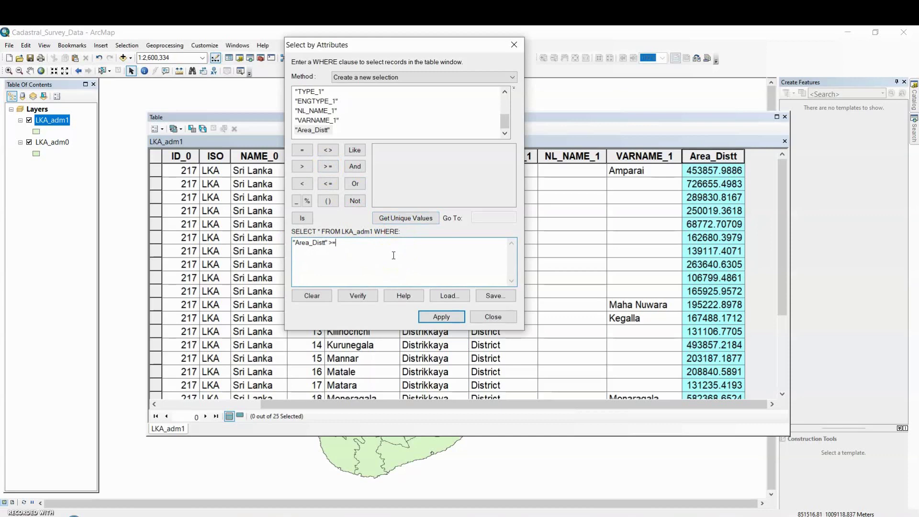
key("alt+Tab")
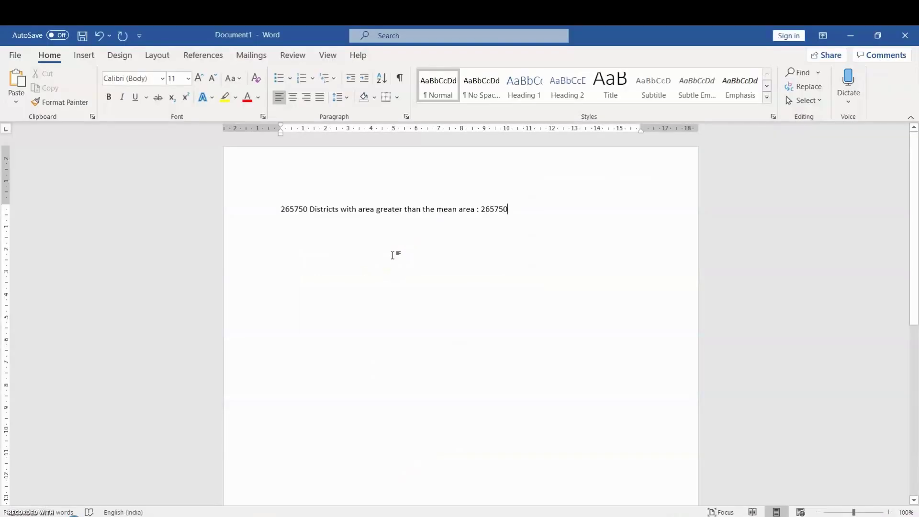
key("alt+Tab")
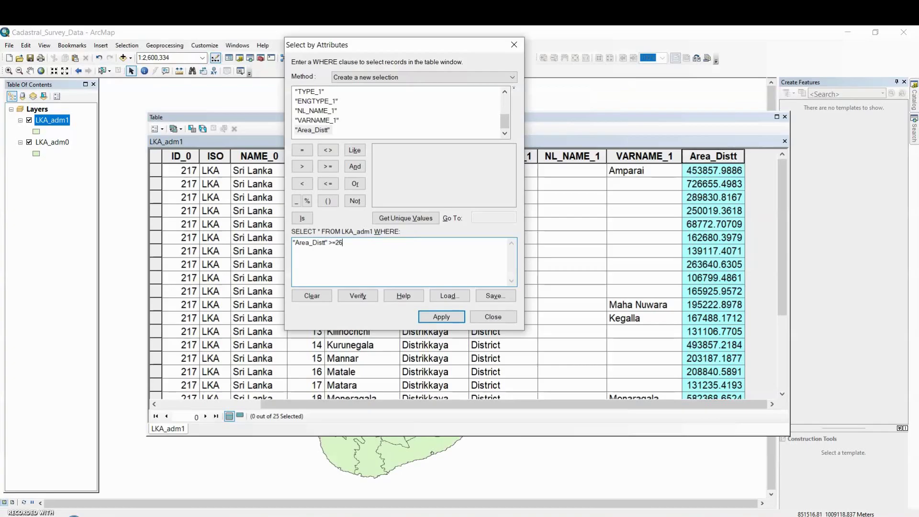
key("alt+Tab")
key("alt+Tab")
left_click(358, 297)
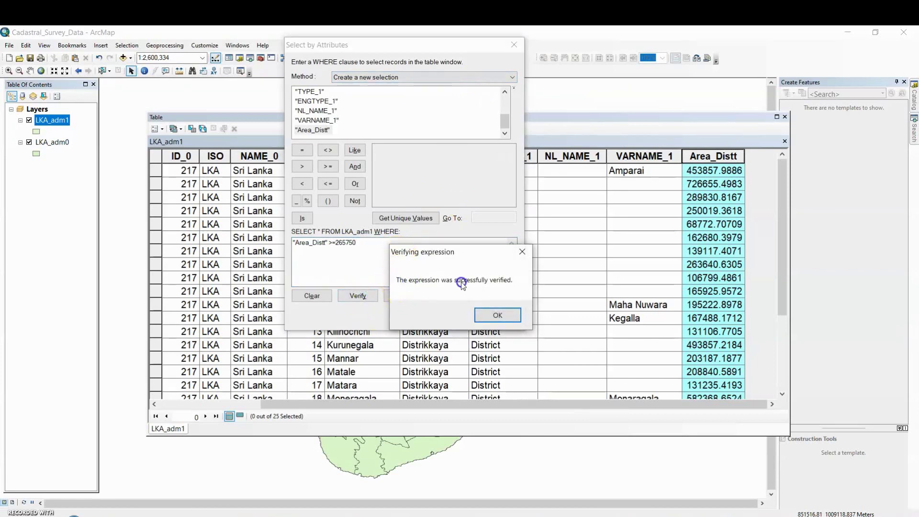
left_click(500, 316)
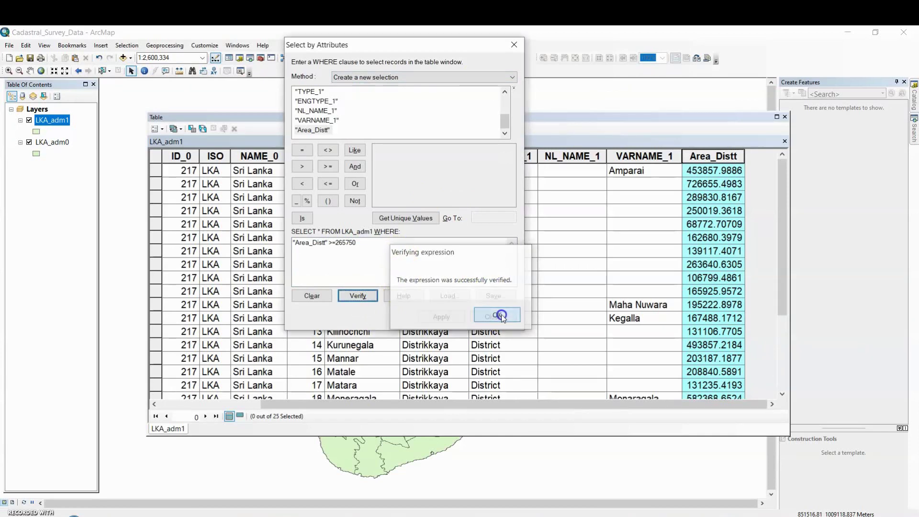
left_click(441, 317)
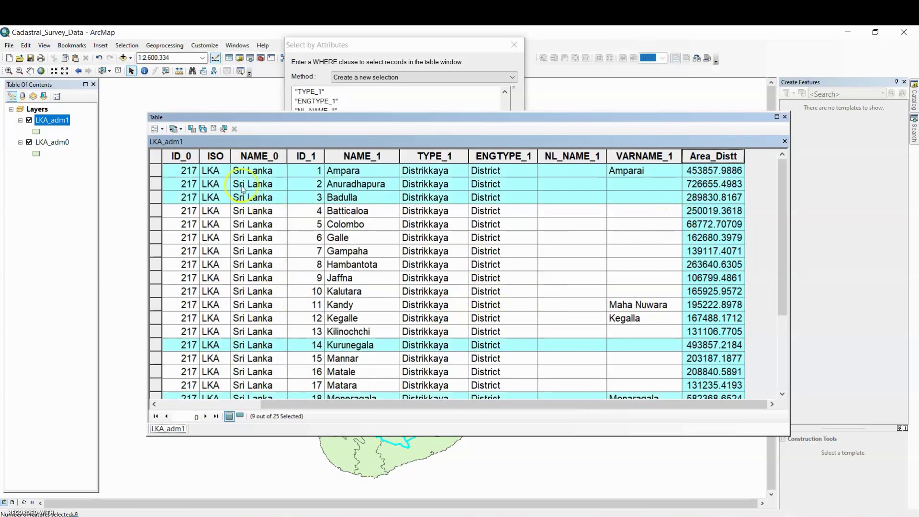
scroll(287, 258, "down", 3)
scroll(307, 335, "up", 3)
scroll(331, 278, "down", 3)
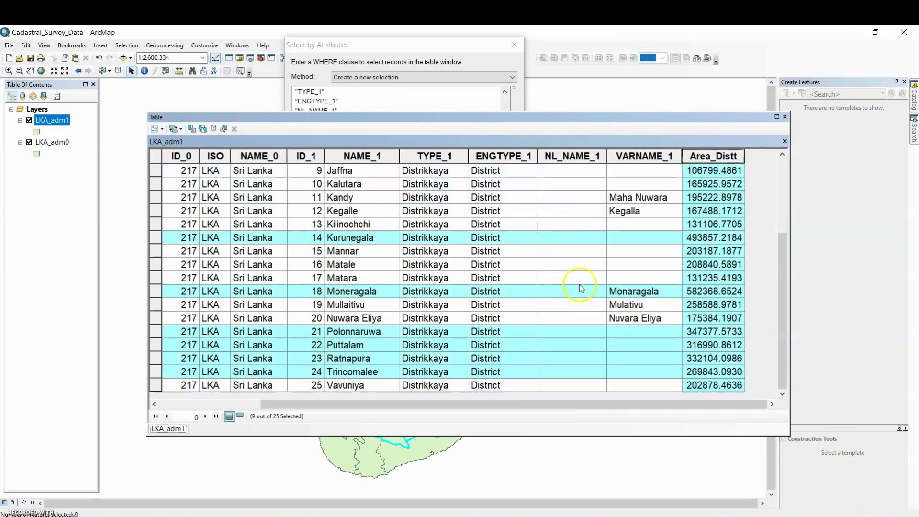
scroll(712, 250, "up", 3)
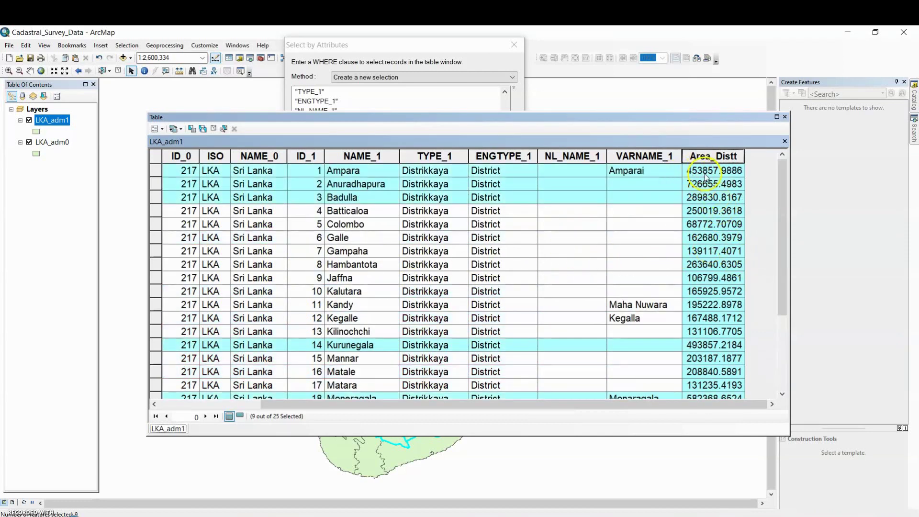
scroll(719, 252, "down", 3)
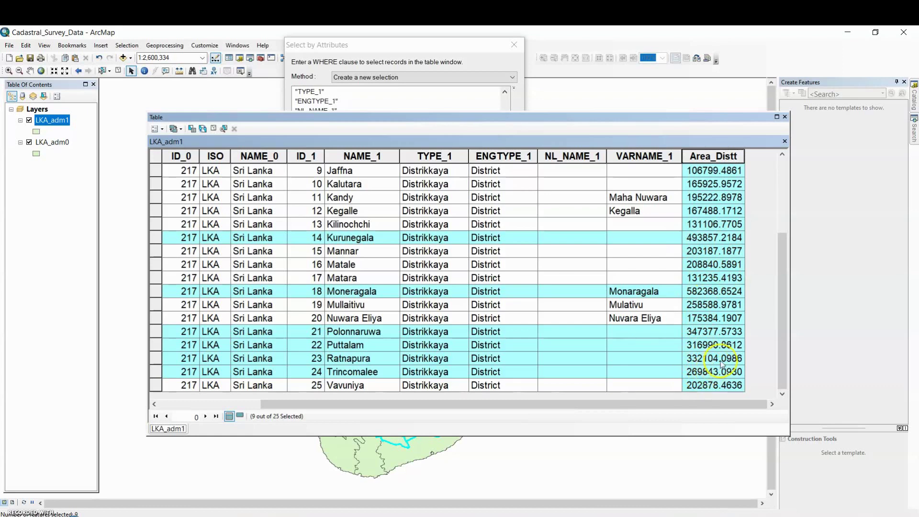
key("alt+Tab")
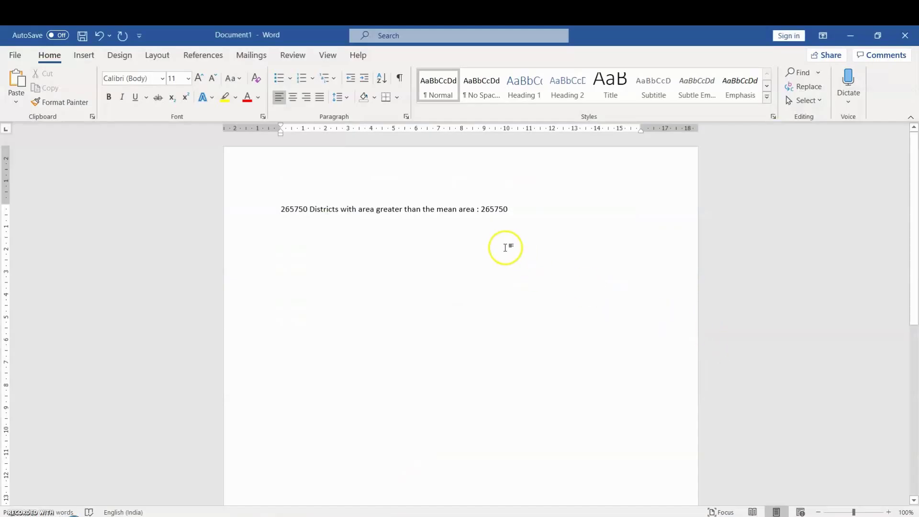
left_click_drag(483, 210, 520, 209)
key("ctrl+c")
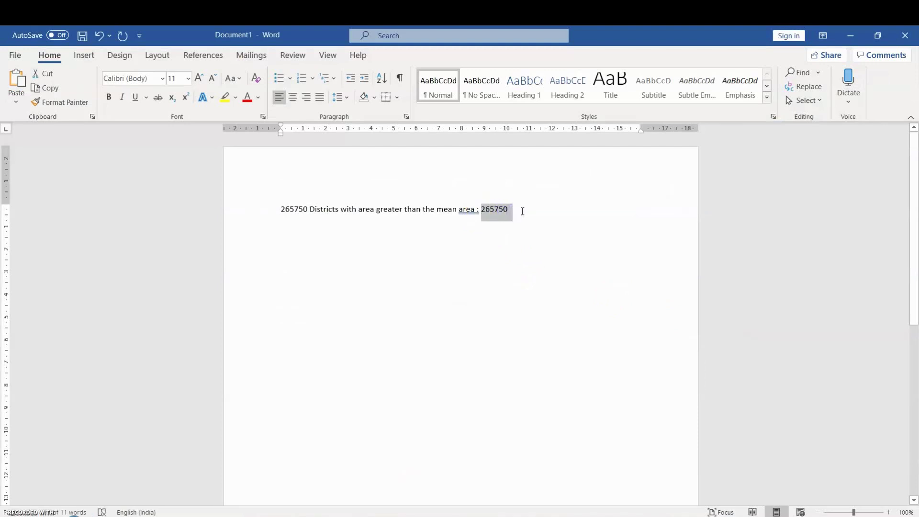
key("alt+Tab")
scroll(438, 257, "up", 3)
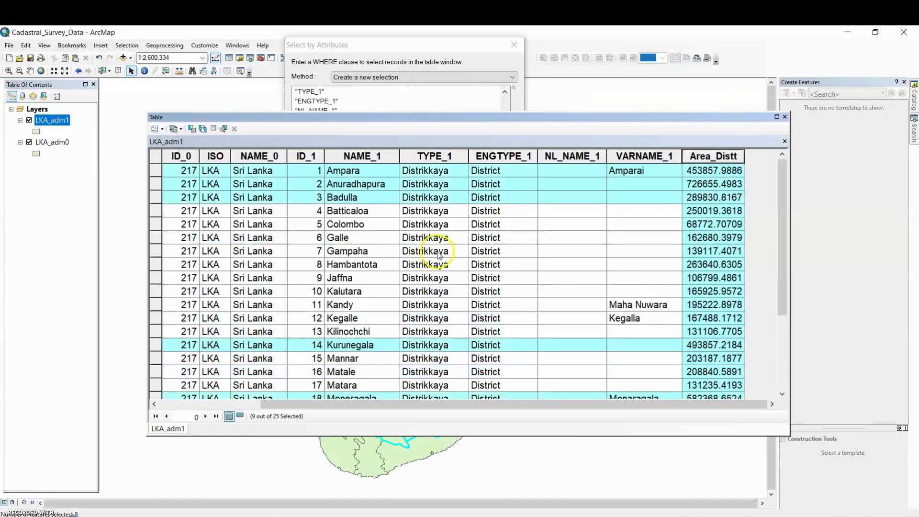
scroll(479, 240, "down", 3)
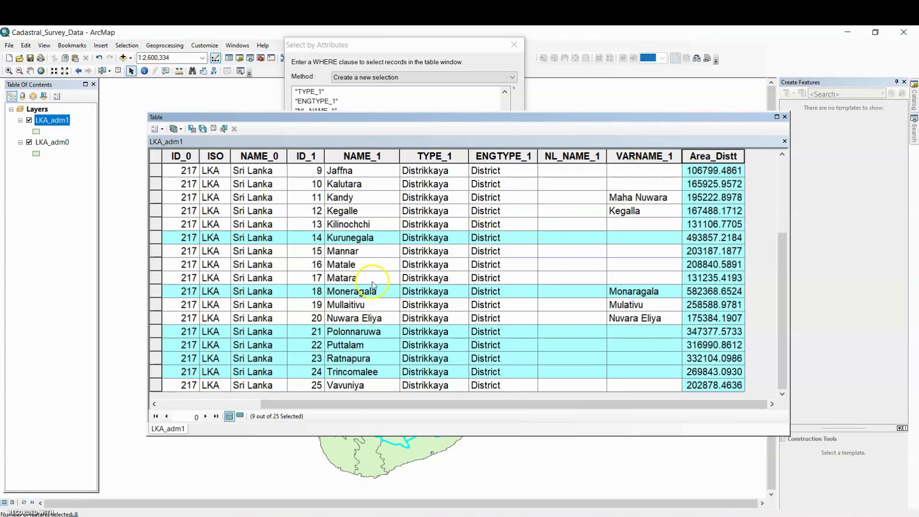
- Bring the Select by Attributes window forward and close it without reapplying the query
left_click(374, 50)
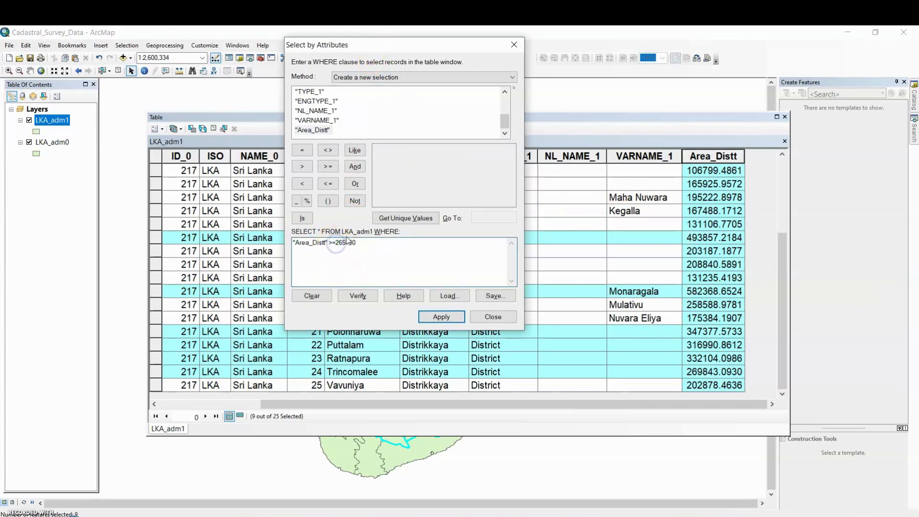
left_click(302, 183)
left_click(485, 316)
scroll(359, 292, "up", 3)
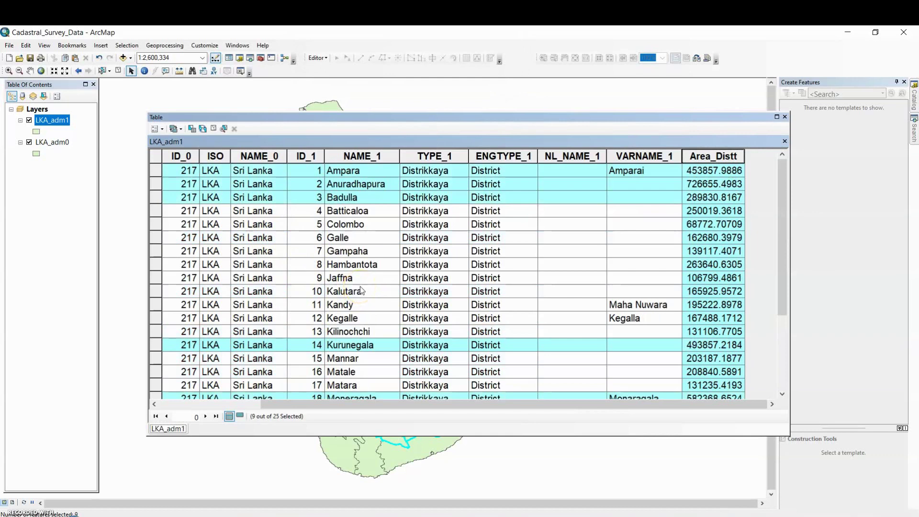
scroll(508, 276, "down", 3)
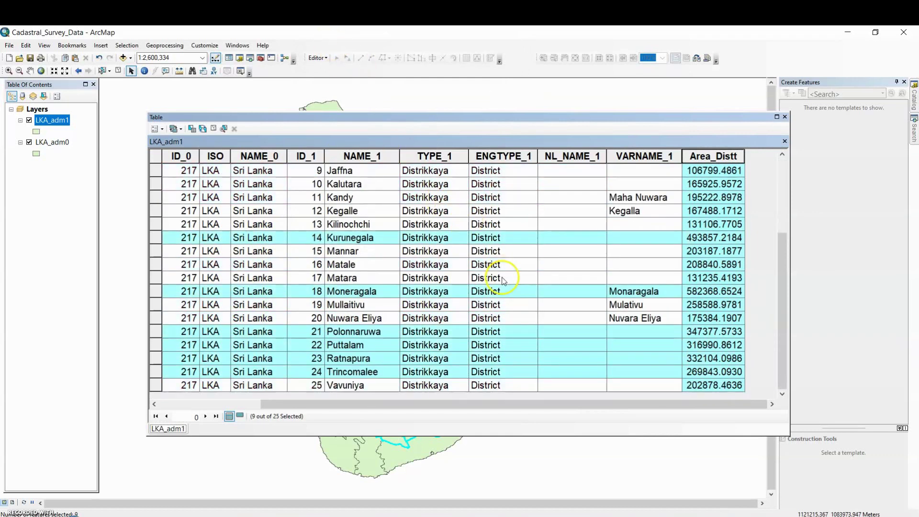
scroll(511, 281, "up", 3)
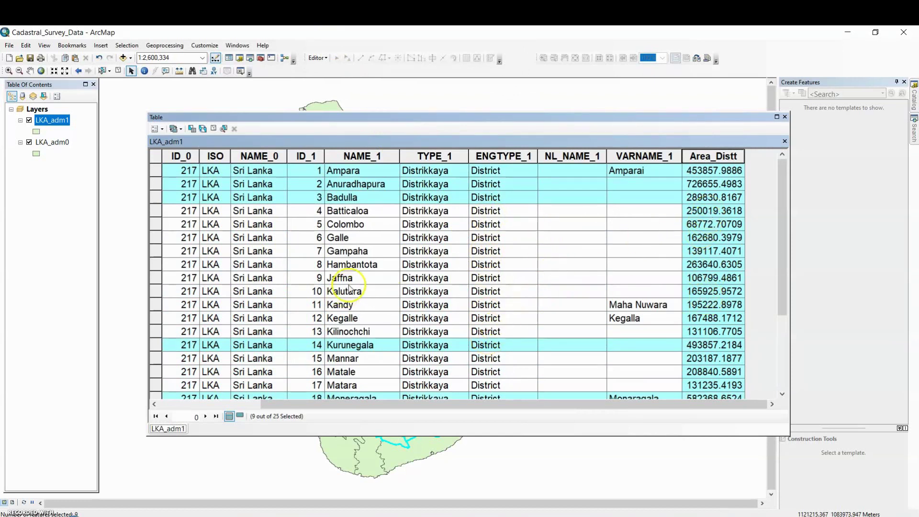
scroll(366, 280, "down", 3)
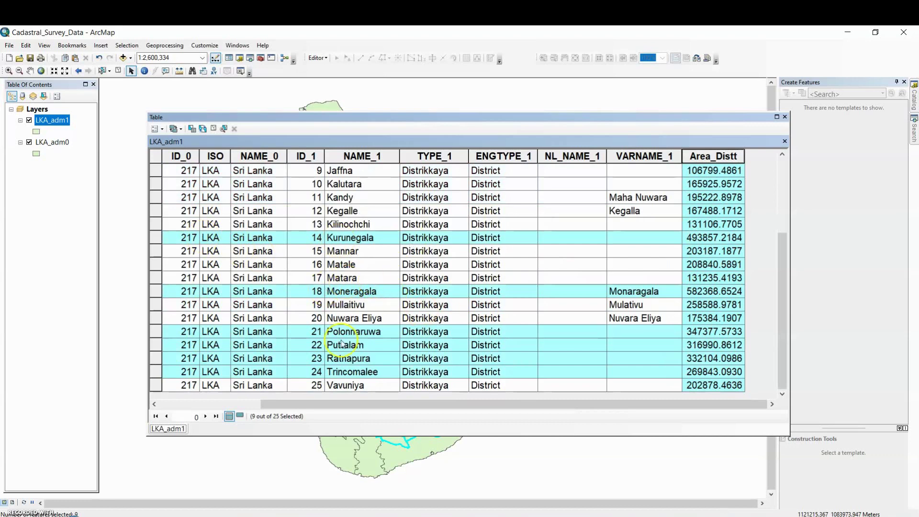
scroll(407, 354, "up", 3)
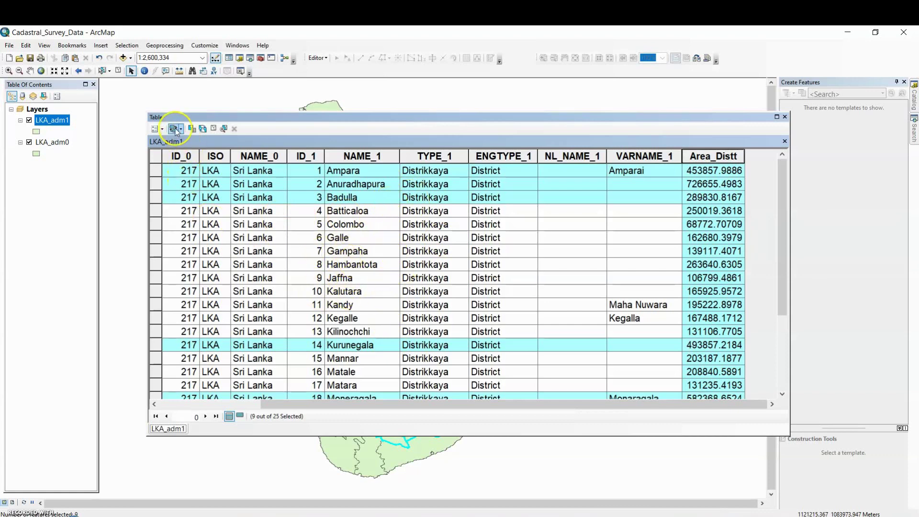
- Switch the selection between the smaller districts and the nine larger districts
left_click(203, 129)
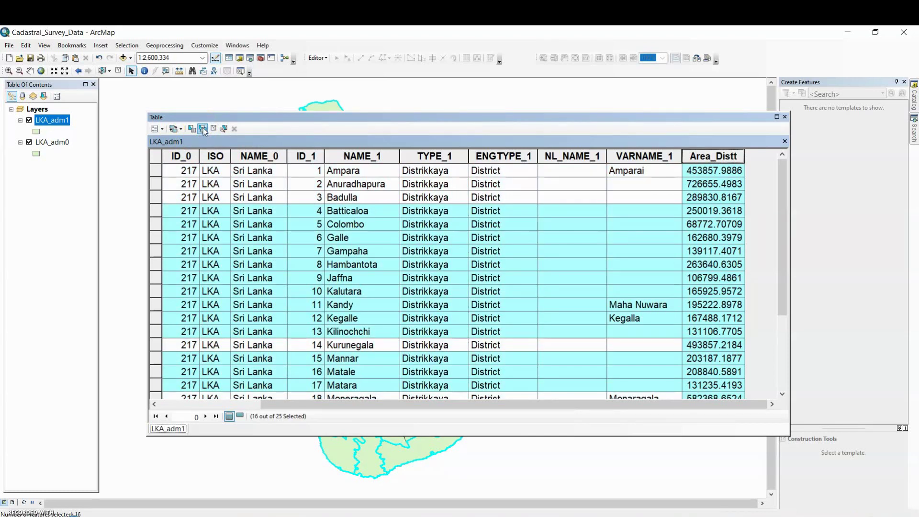
left_click(203, 129)
left_click(203, 129)
left_click(203, 129)
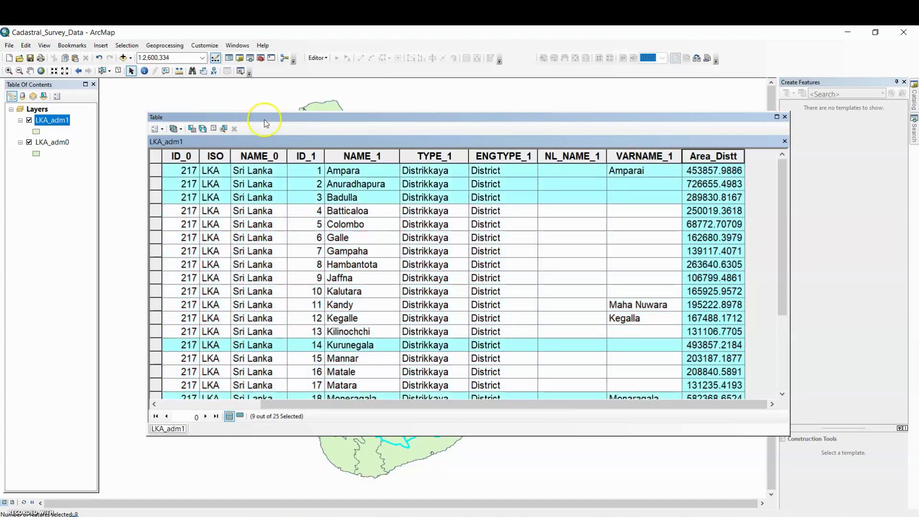
- Move the LKA_adm1 table window up, then close the attribute table
left_click_drag(263, 119, 274, 67)
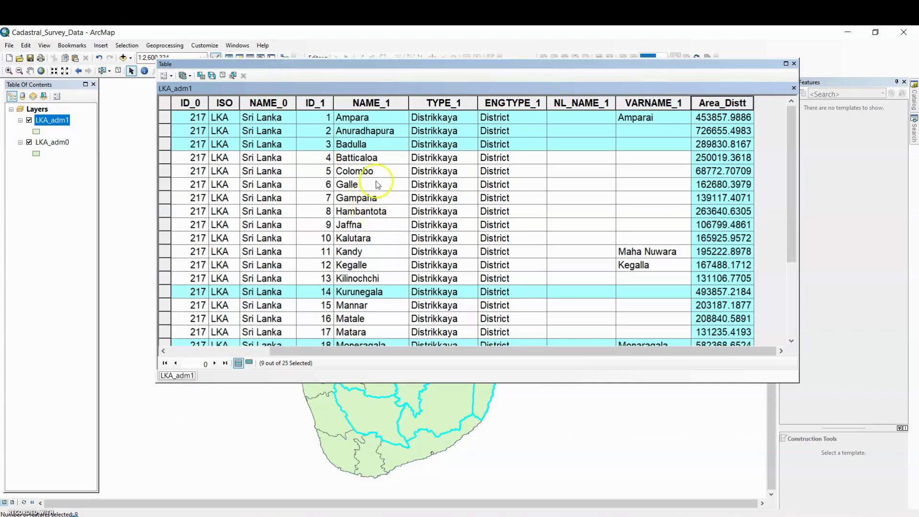
scroll(380, 191, "down", 3)
scroll(380, 194, "up", 3)
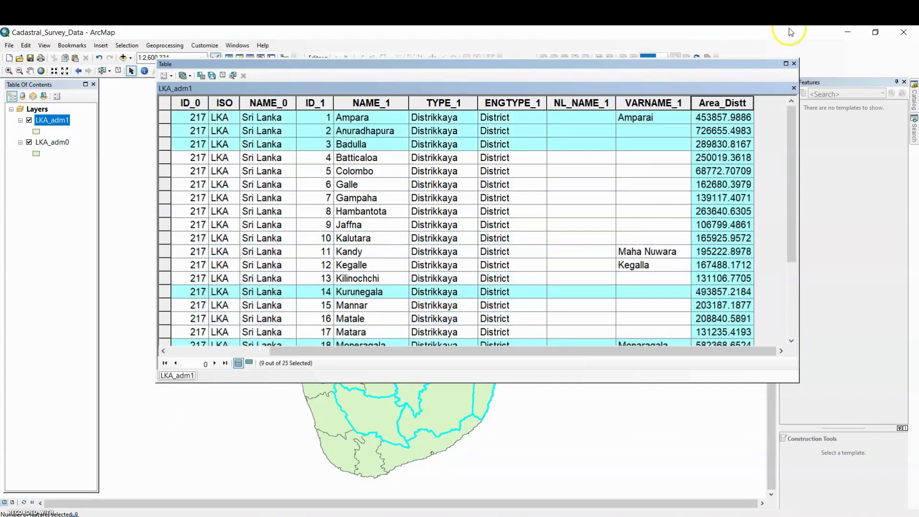
left_click(793, 63)
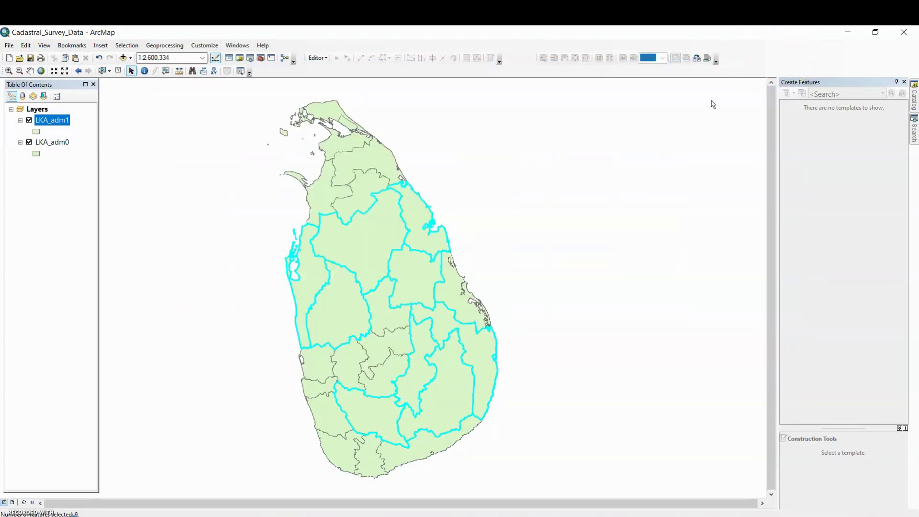
- Clear the selected districts from the map and open the Find tool
left_click(118, 70)
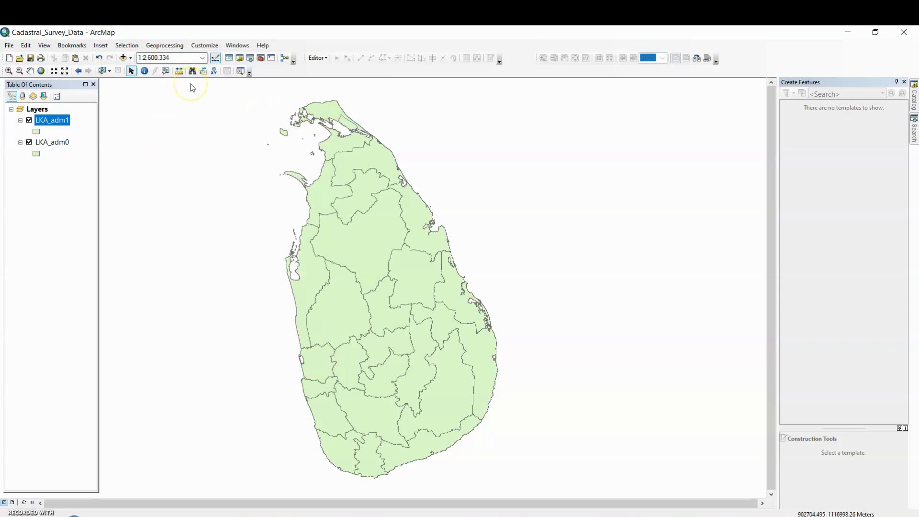
left_click(193, 72)
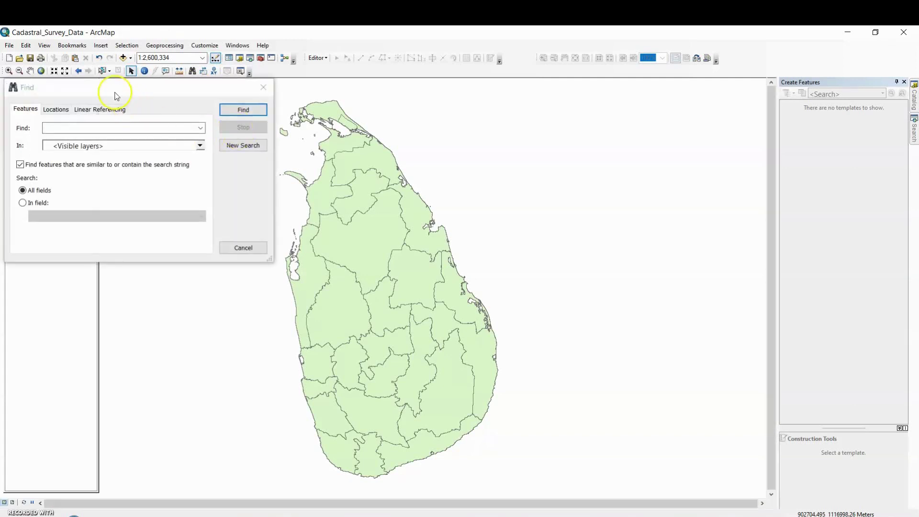
- Find 'colombo', zoom to and flash the Colombo district, then close Find
left_click_drag(119, 89, 657, 64)
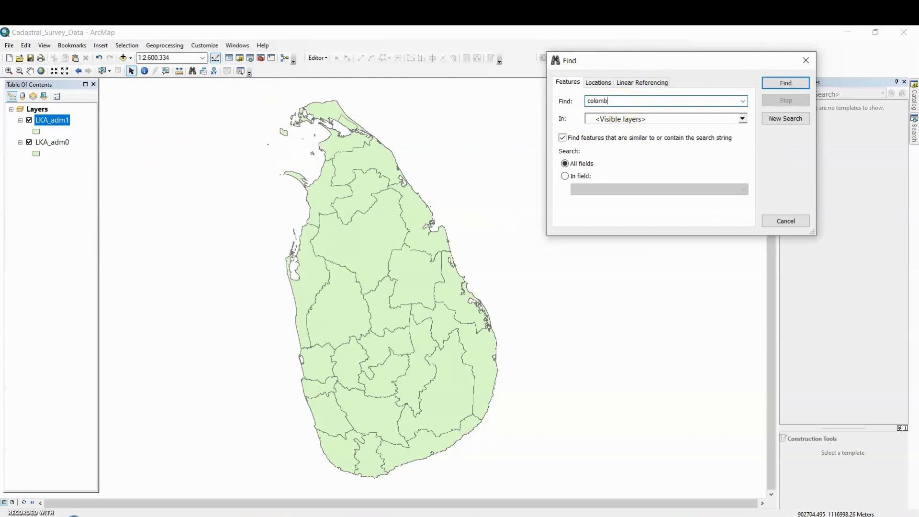
left_click(788, 82)
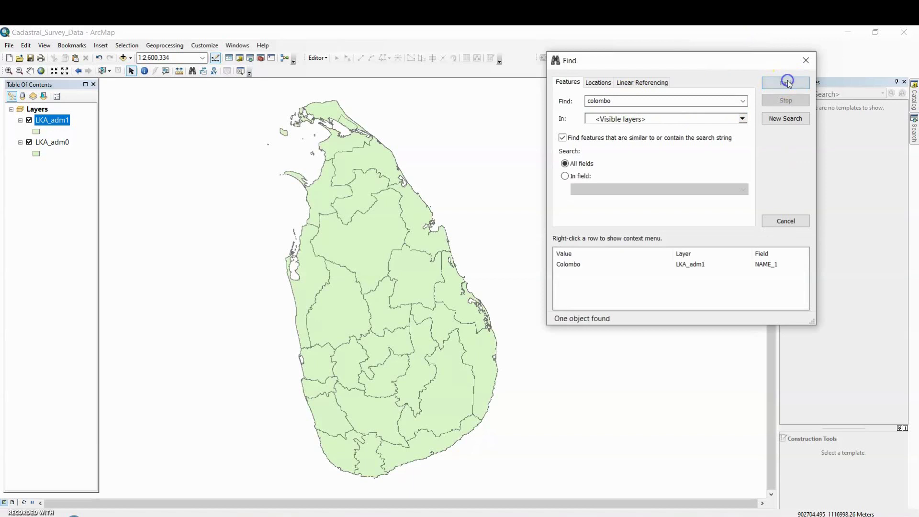
left_click(574, 264)
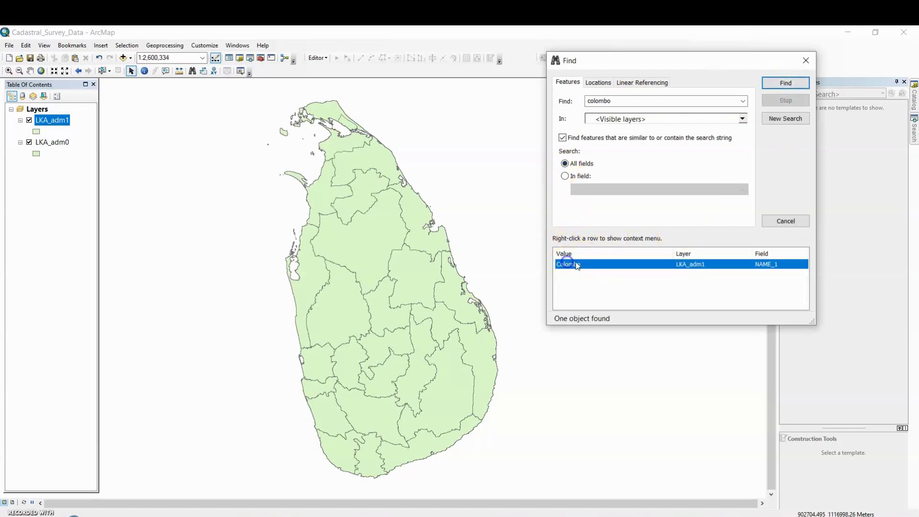
double_click(608, 264)
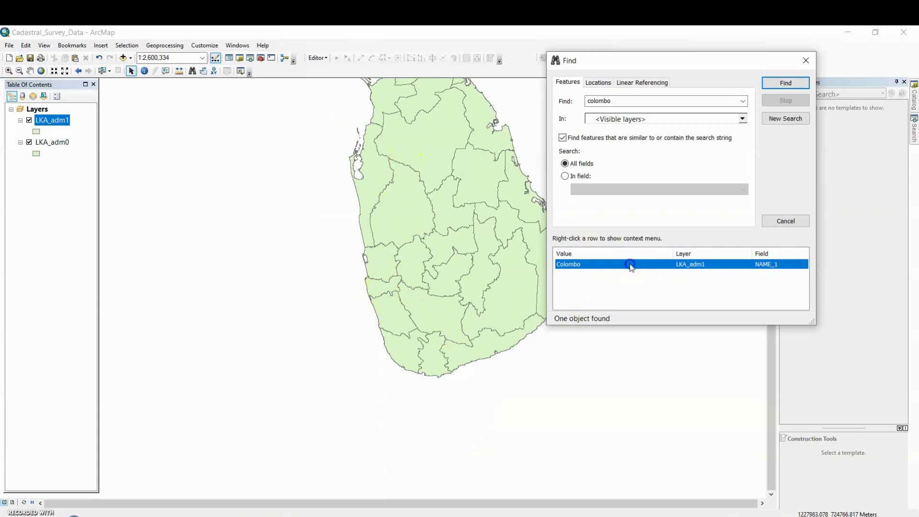
left_click(630, 266)
left_click(631, 266)
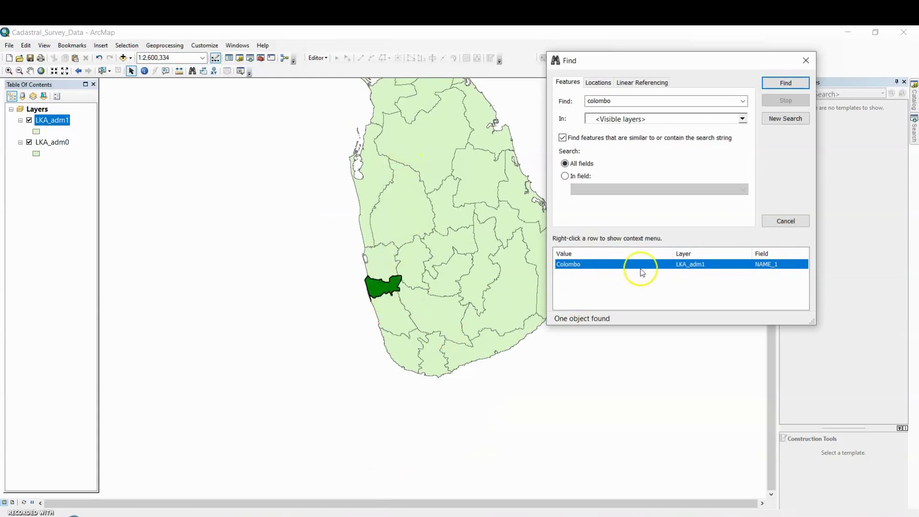
left_click(806, 60)
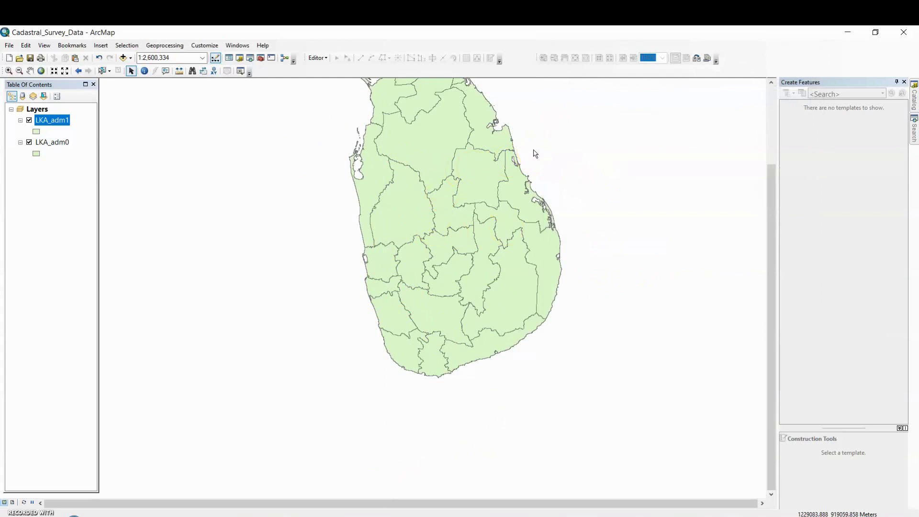
- Zoom out so all of Sri Lanka's district boundaries are visible again
scroll(535, 153, "up", 3)
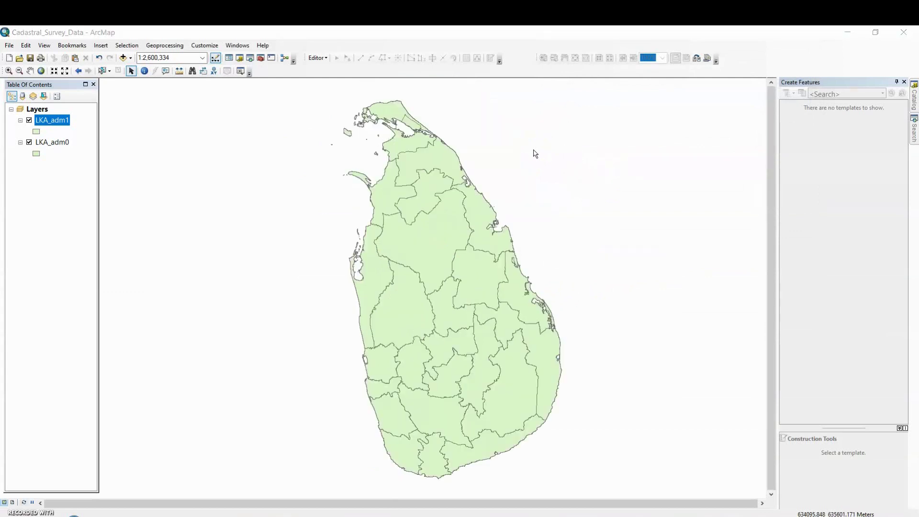